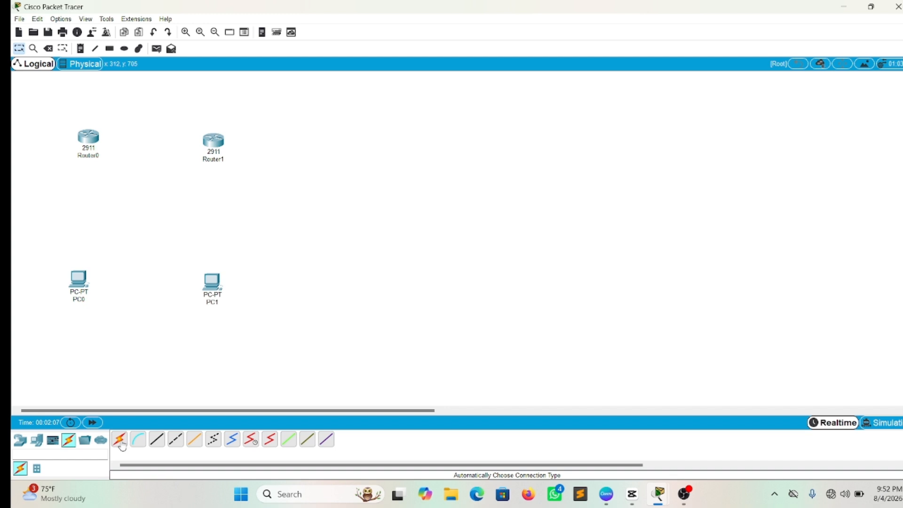
Connect PC0 to Router0 and Router0 to Router1 using the automatic connection type.
click(122, 444)
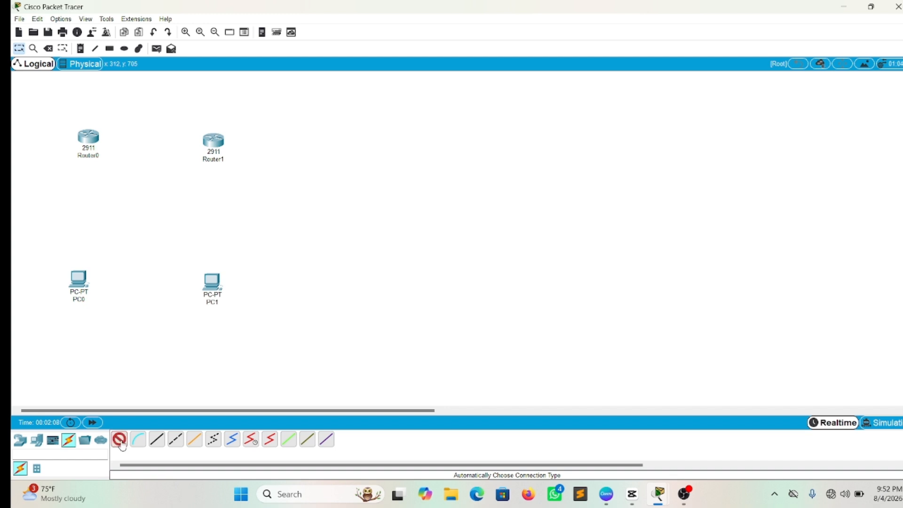
click(78, 278)
click(88, 138)
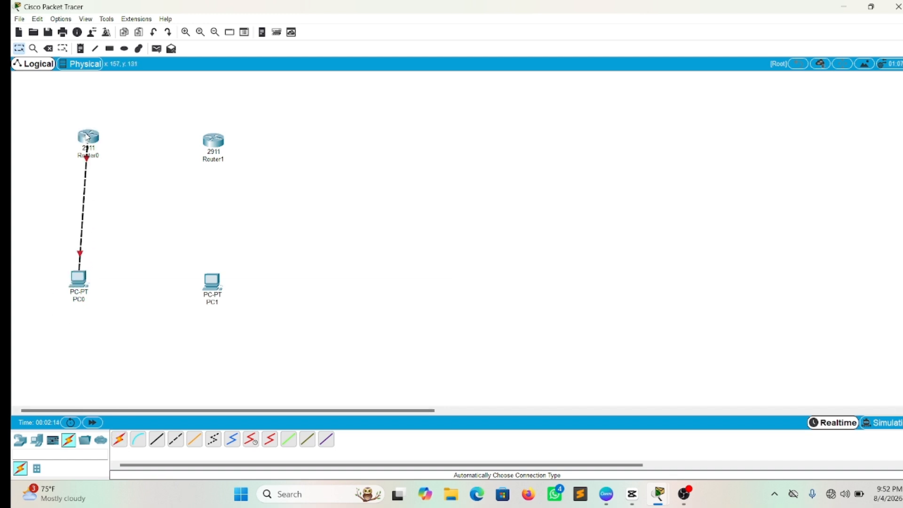
click(122, 444)
click(88, 137)
click(213, 149)
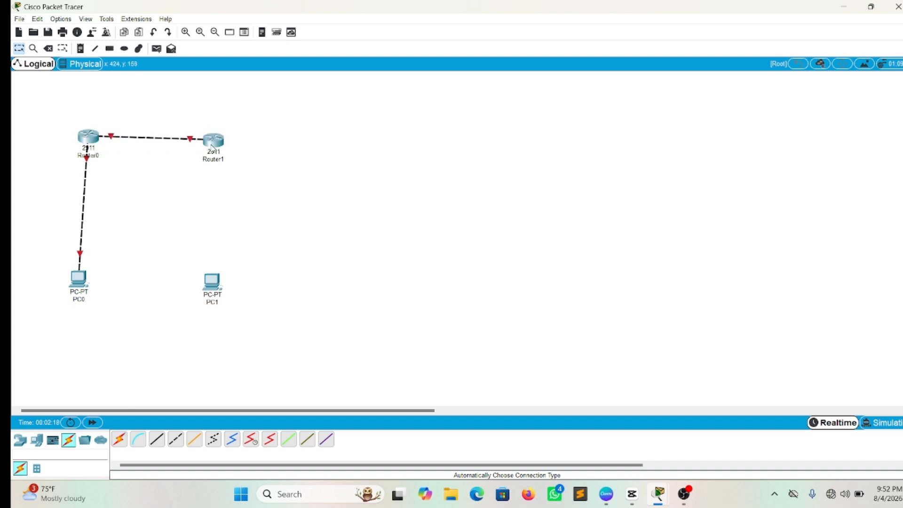
Connect PC1 to Router1 with the automatic connection type and nudge both PCs slightly to the right.
click(120, 440)
click(212, 285)
click(214, 142)
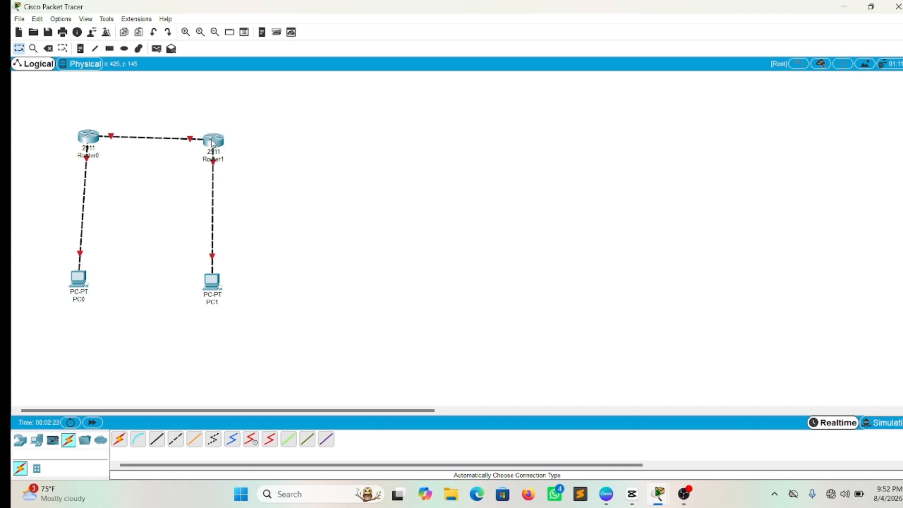
drag(85, 286, 94, 286)
drag(215, 285, 220, 287)
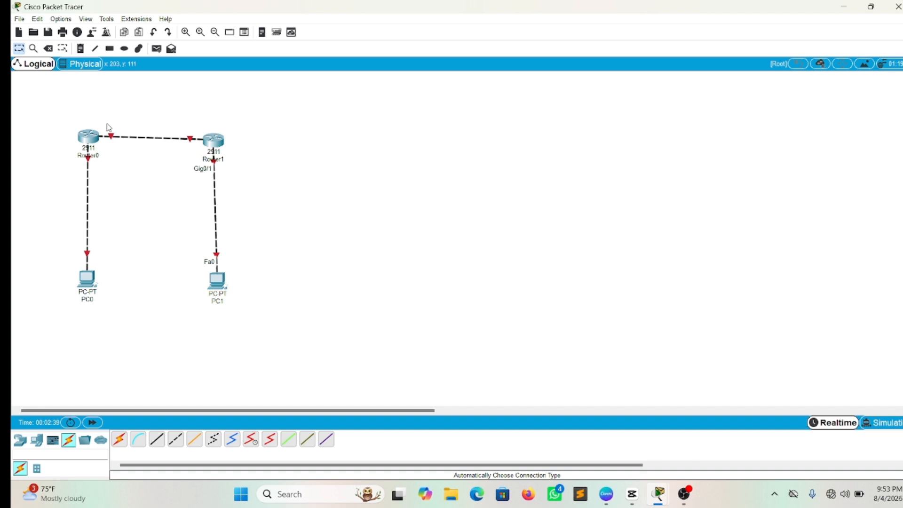
Place the note 192.168.1.1/24 beside PC0 and the note 192.168.2.1/24 beside PC1.
click(80, 49)
click(26, 277)
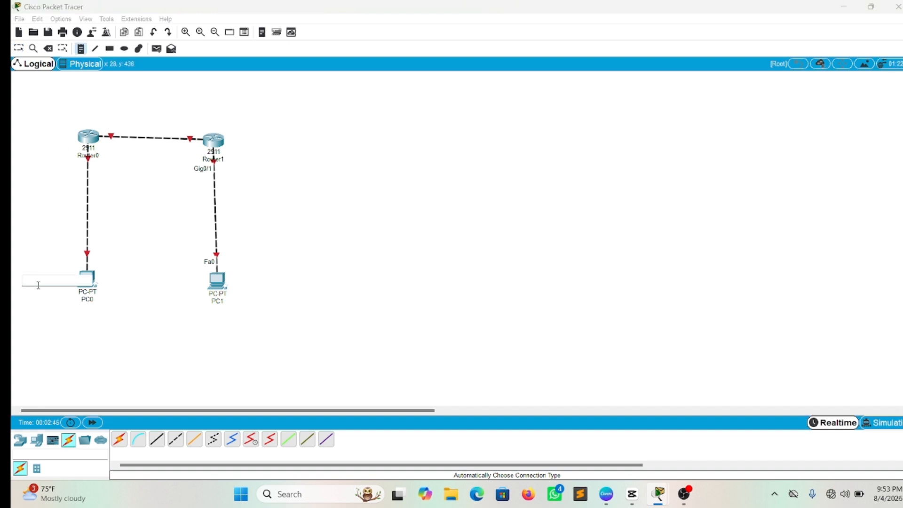
text(192.168.1.1/24)
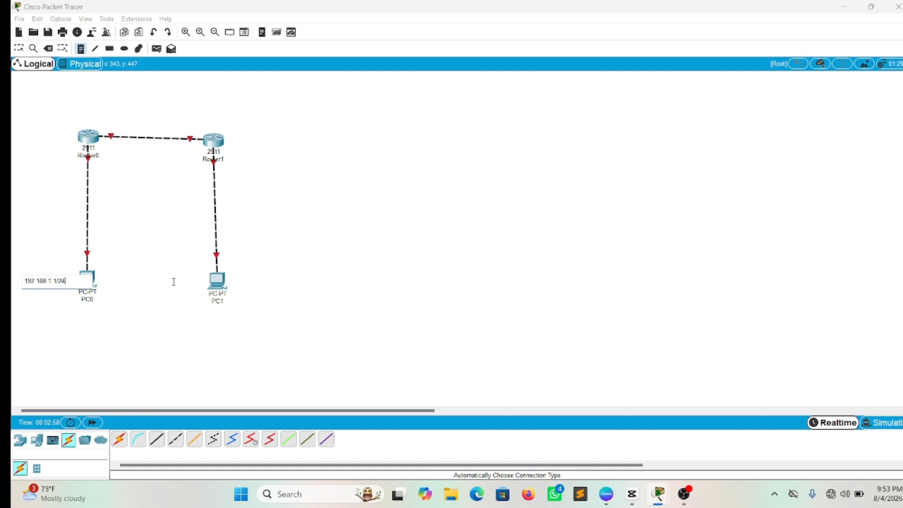
click(252, 281)
text(192)
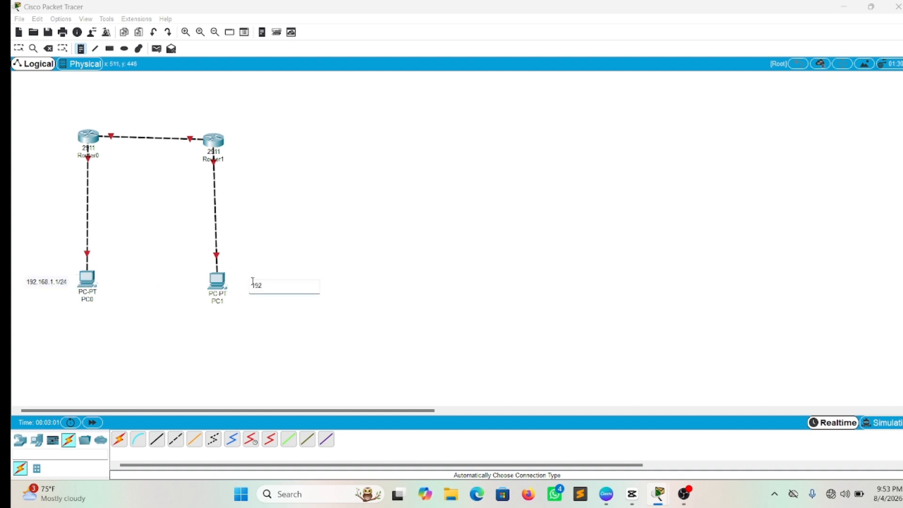
text(.168.2.1/24)
Place the note 192.168.1.2/24 beside Router0 and the note 192.168.2.2/24 beside Router1.
click(32, 148)
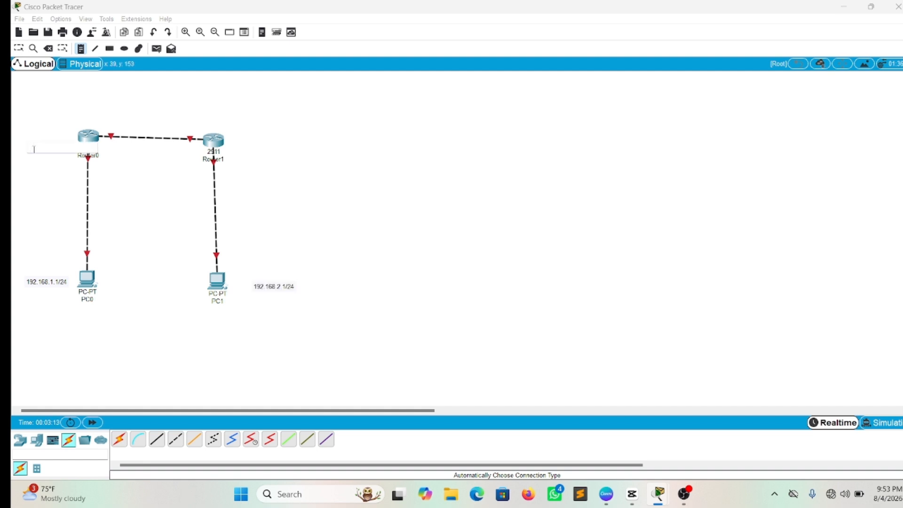
text(192.168.1.2/24)
click(260, 155)
text(192.16)
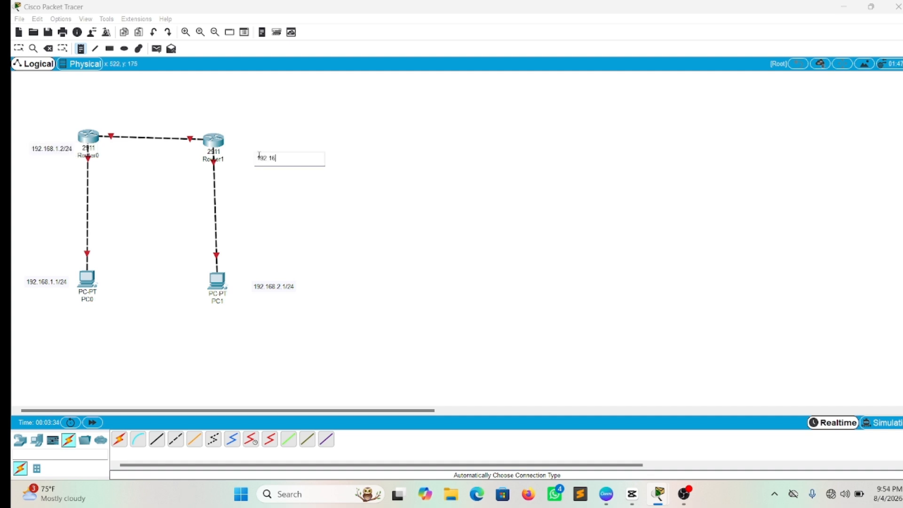
text(8.2.2/24)
Label the router-to-router link with the notes 10.10.10.1/30 above Router0 and 10.10.10.2/30 above Router1.
click(79, 93)
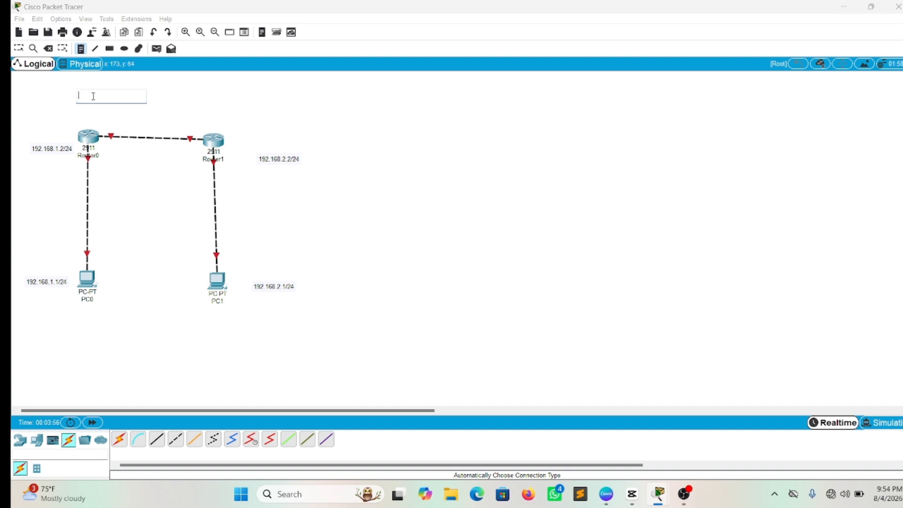
text(10.10.10.1/30)
click(214, 102)
text(10.10.10.2)
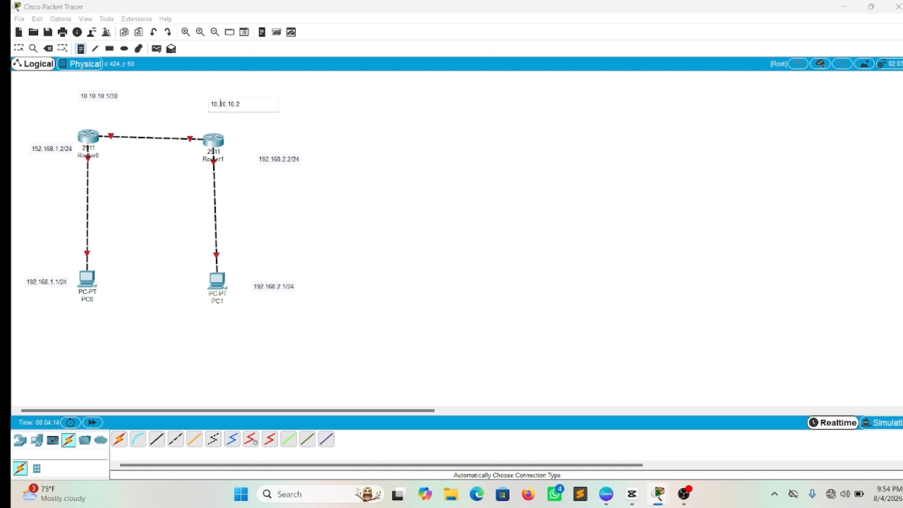
text(/30)
click(19, 47)
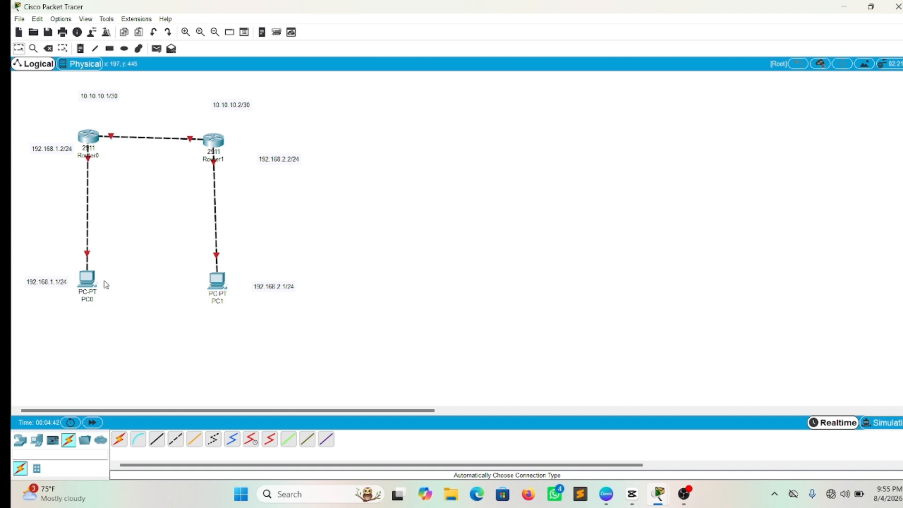
Assign the static IP address 192.168.1.1 to PC0 in its IP configuration.
click(86, 281)
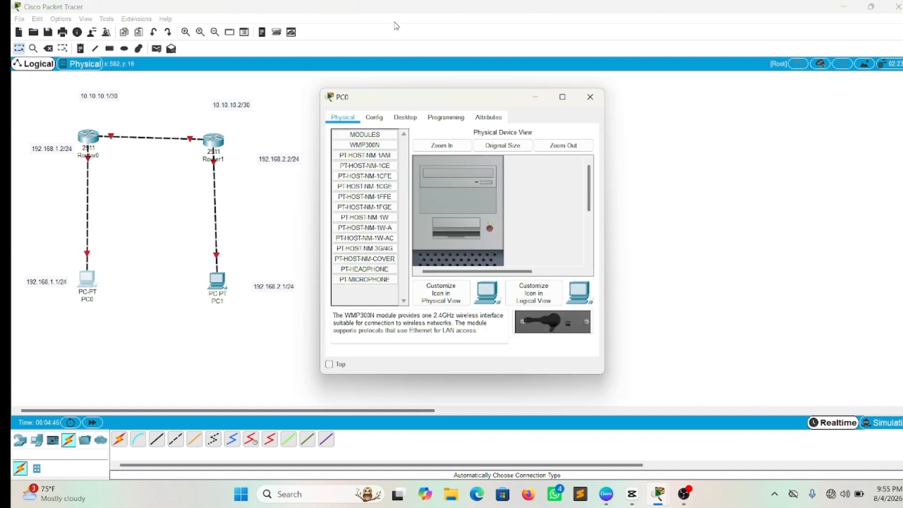
click(397, 121)
click(371, 162)
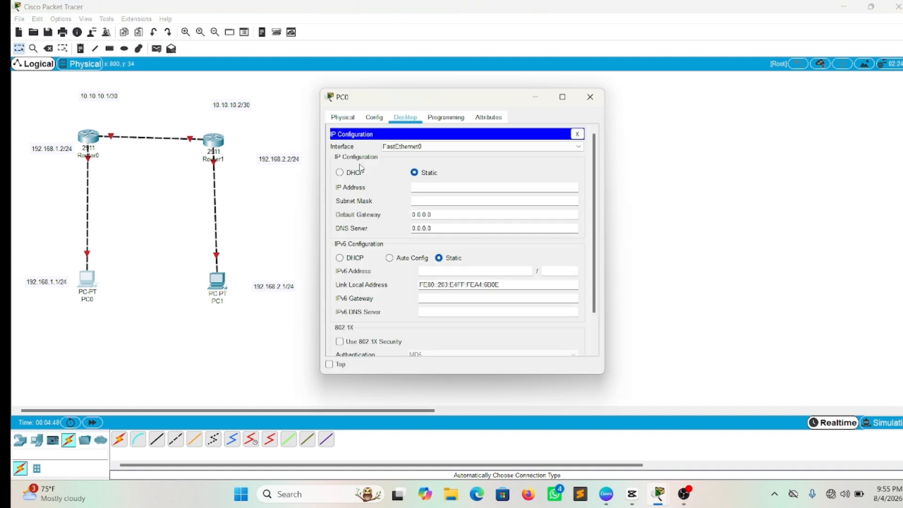
click(421, 187)
text(192.168.1.1)
Set PC0's default gateway to 192.168.1.2 and put its window away.
click(437, 215)
key(BackSpace)
key(BackSpace)
key(BackSpace)
key(BackSpace)
key(BackSpace)
key(BackSpace)
key(BackSpace)
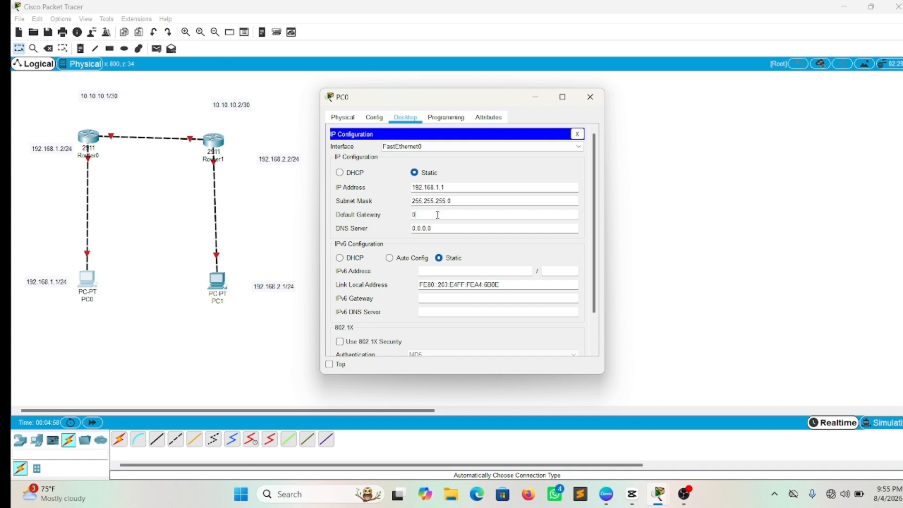
text(192.168.1.2)
click(535, 98)
Assign PC1 the static IP address 192.168.2.1 with subnet mask 255.255.255.0.
click(218, 281)
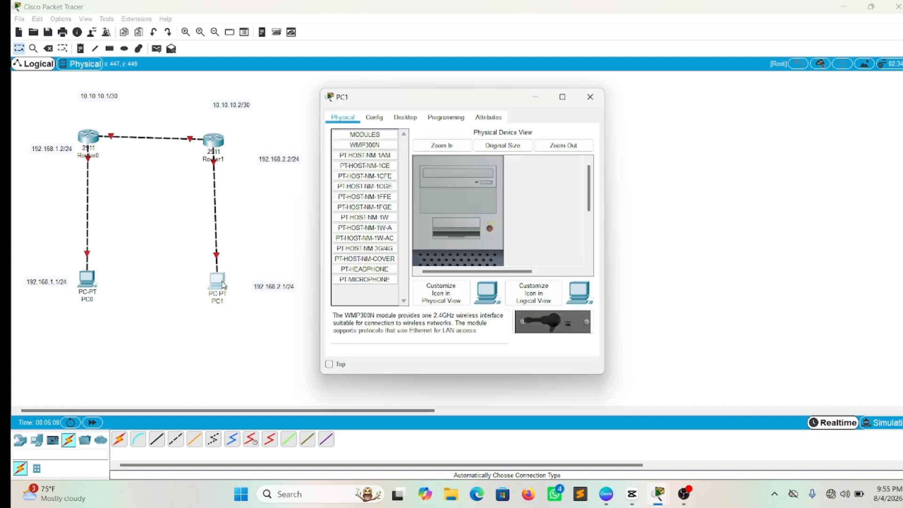
click(405, 117)
click(338, 163)
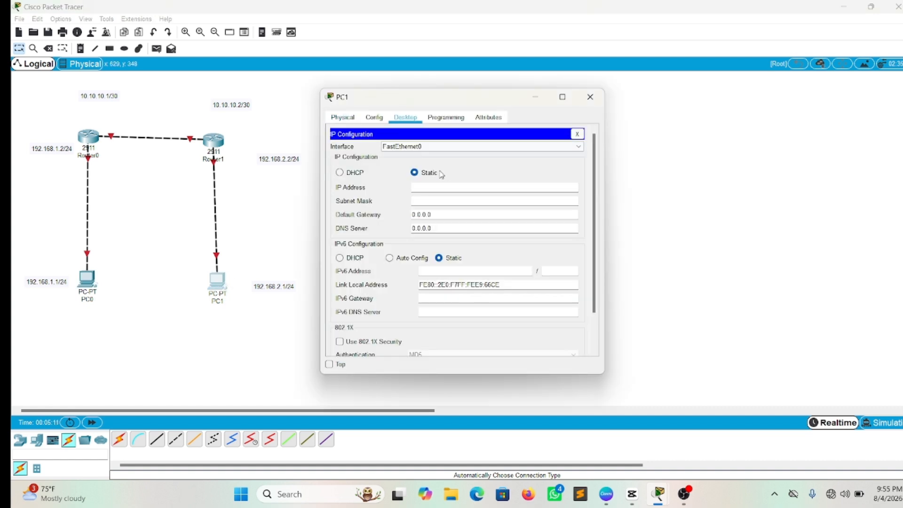
click(451, 187)
text(192.168.2.1)
click(445, 201)
Set PC1's default gateway to 192.168.2.2 and put its window away.
click(441, 212)
key(BackSpace)
key(BackSpace)
key(BackSpace)
key(BackSpace)
key(BackSpace)
key(BackSpace)
key(BackSpace)
text(192.168)
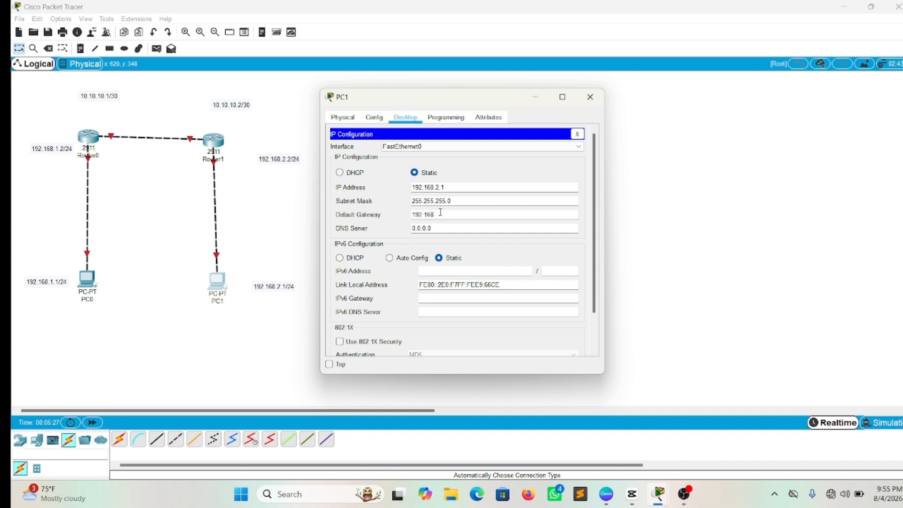
text(.2.2)
click(536, 97)
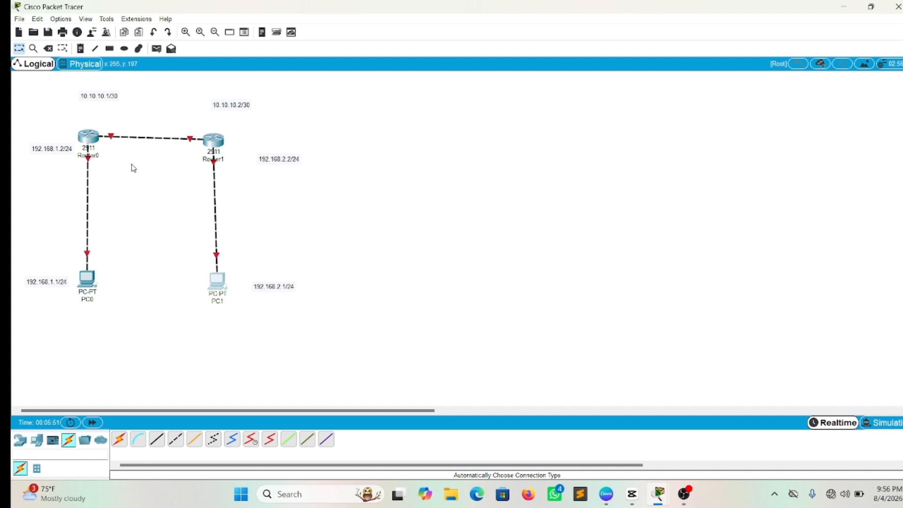
Open Router0's command line, decline the initial configuration dialog and enter privileged mode with en.
mouse_move(98, 156)
click(91, 139)
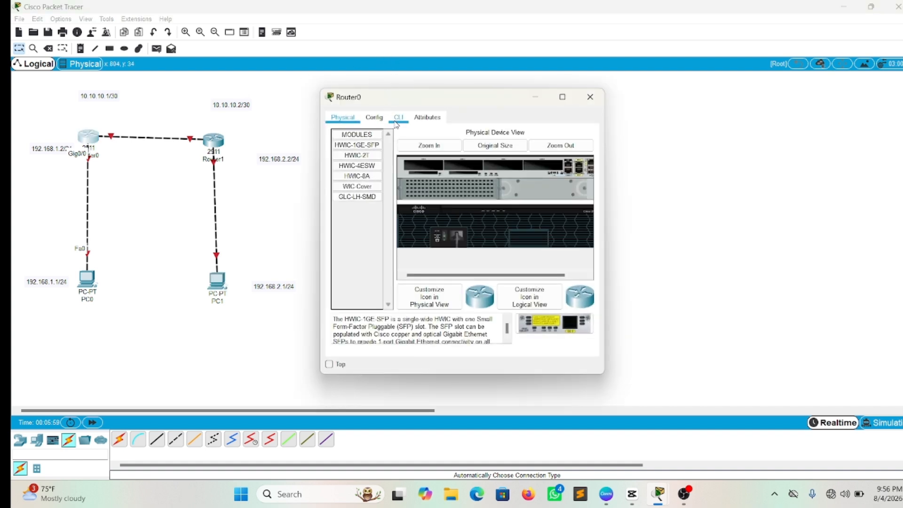
click(397, 122)
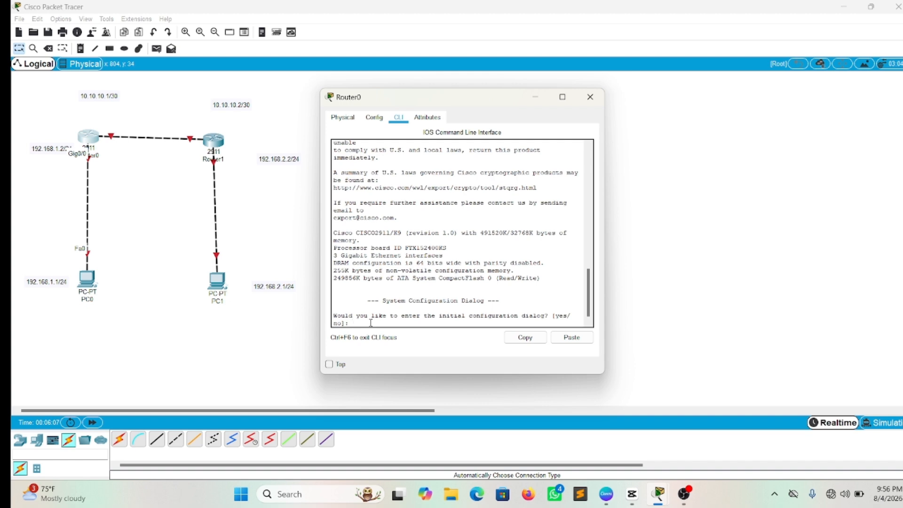
text(no)
key(Return)
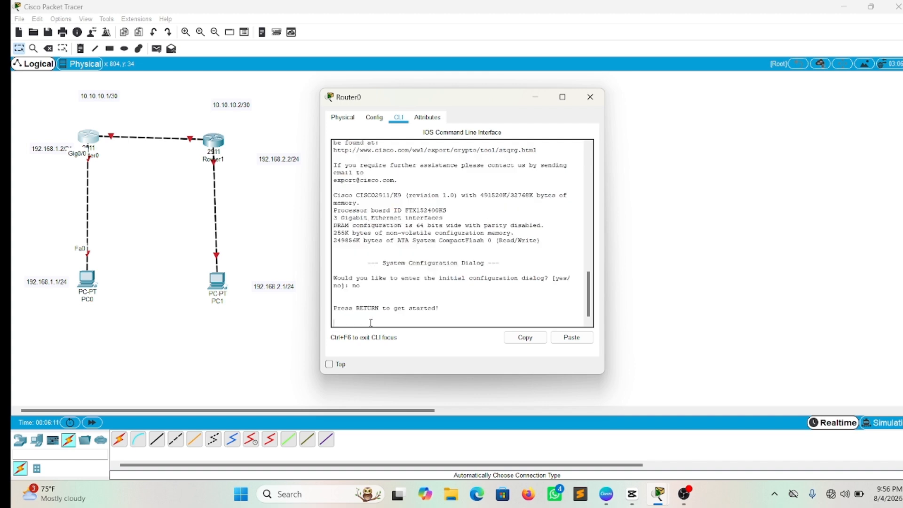
key(Return)
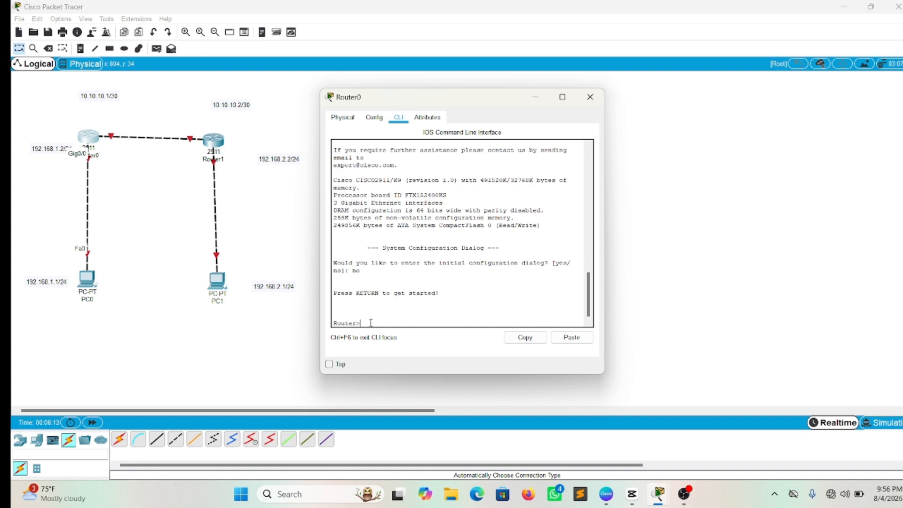
text(en)
key(Return)
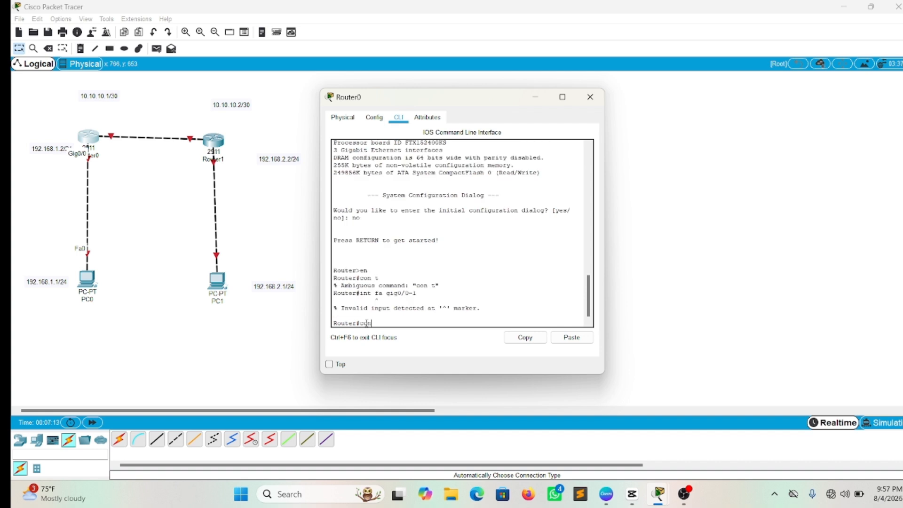
Enter Router0's global configuration with conf t and enable its interfaces using int ra gig0/0-1 and no shutdown.
text(t)
text(f t)
key(Return)
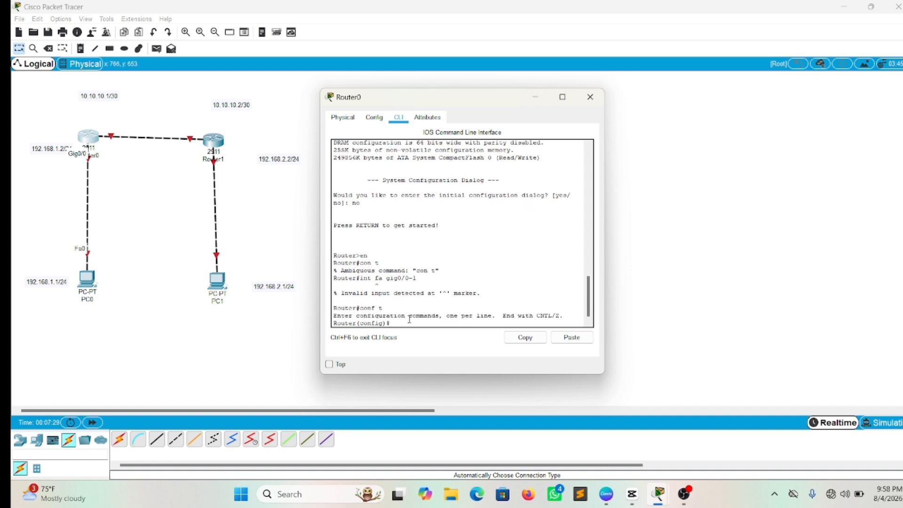
text(int fa gig0/0-1)
key(Return)
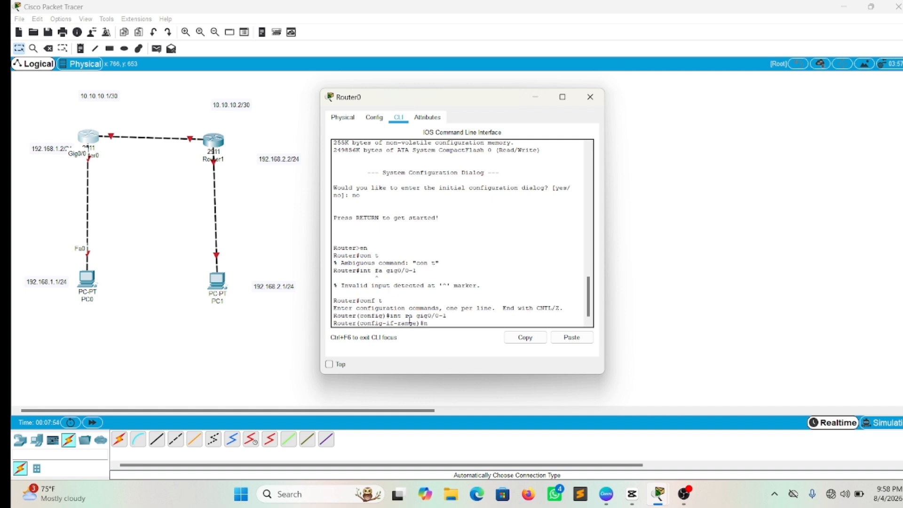
text(o shutdown)
key(Return)
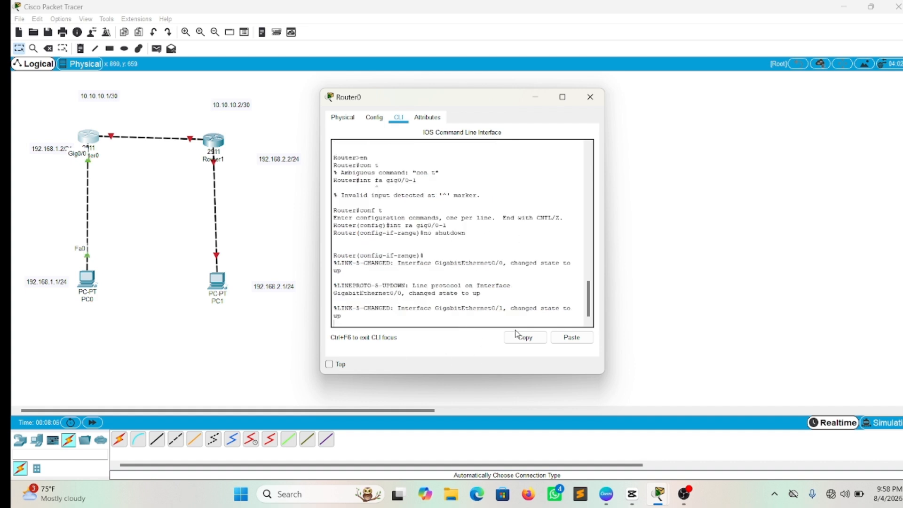
click(535, 97)
Open Router1's command line, decline the initial configuration dialog and enter privileged mode with en.
click(214, 140)
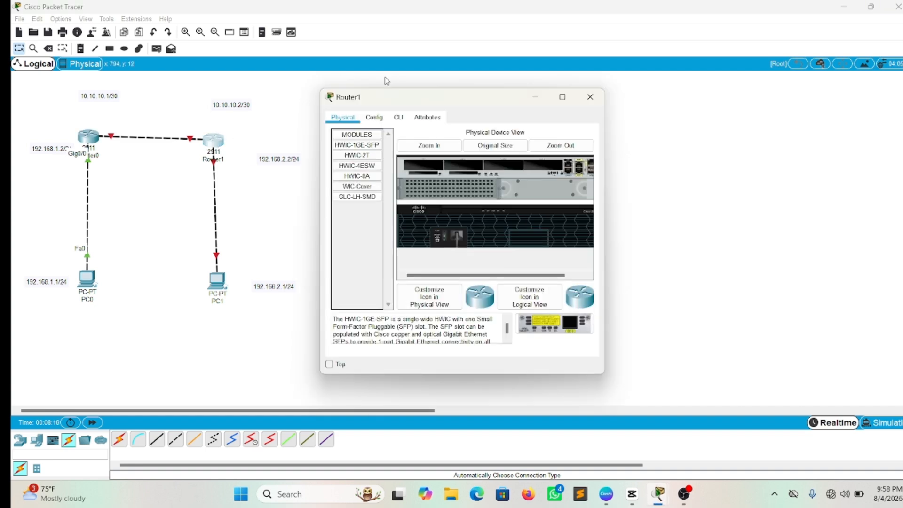
click(398, 117)
text(n)
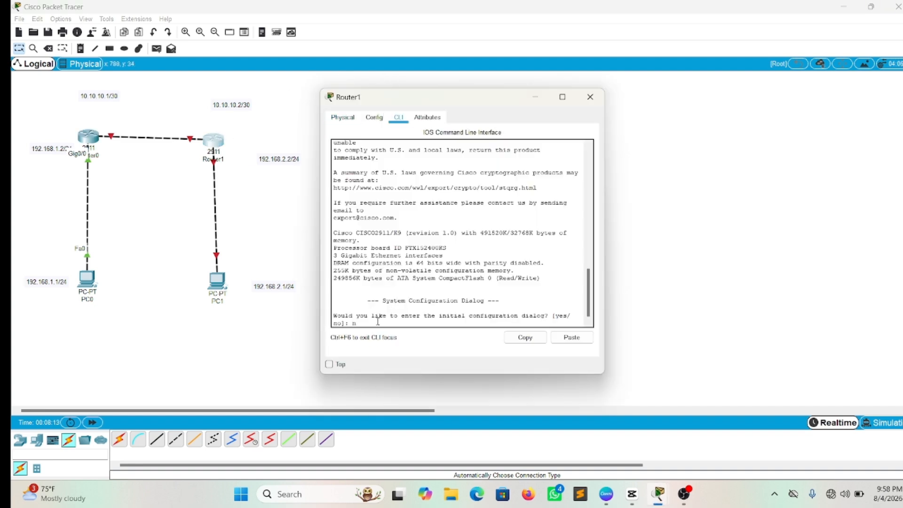
text(o)
key(Return)
key(Return)
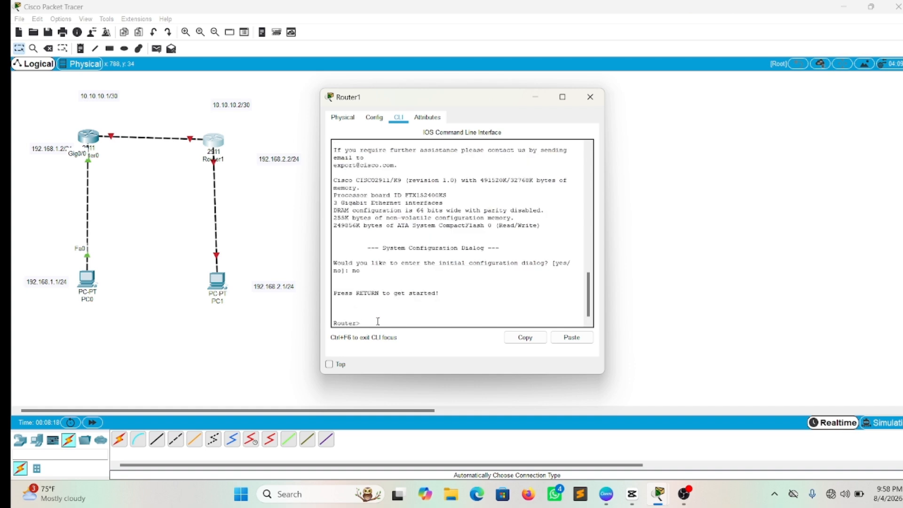
text(en)
key(Return)
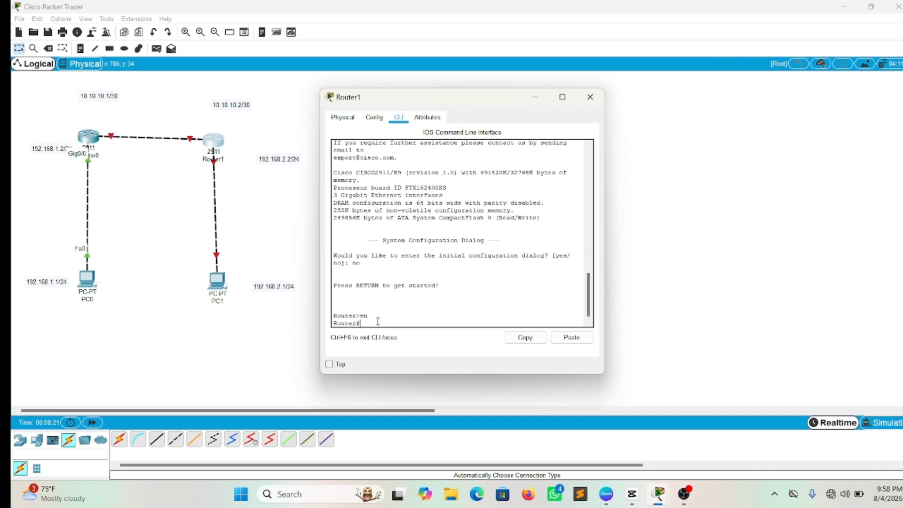
Enter Router1's global configuration with conf t and enable its interfaces using int ra gig0/0-1 and no shutdown.
text(conf t)
key(Return)
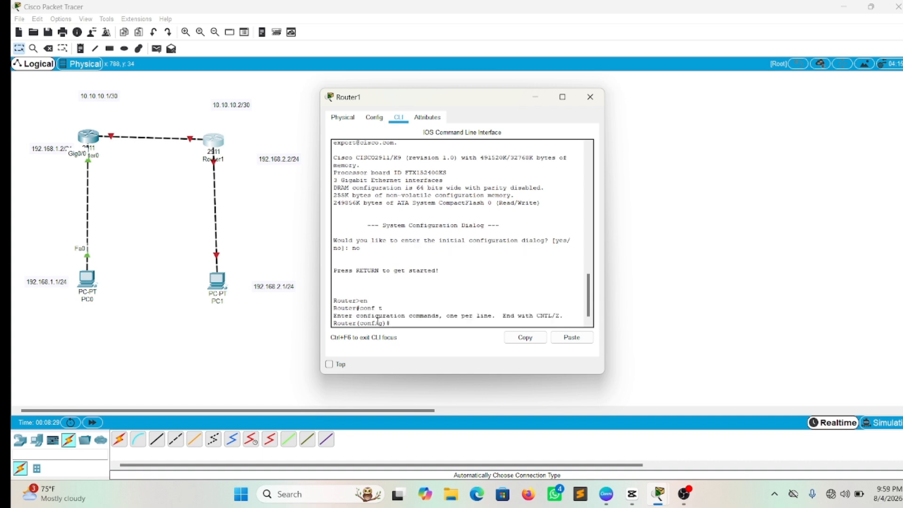
text(ins fa)
text( gi)
text(go)
key(BackSpace)
text(0/0-1)
key(Return)
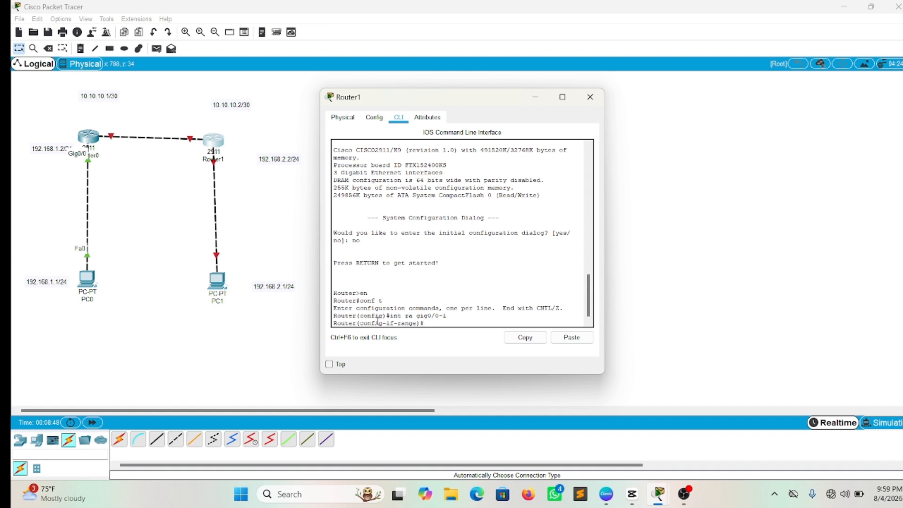
text(no shutdown)
key(Return)
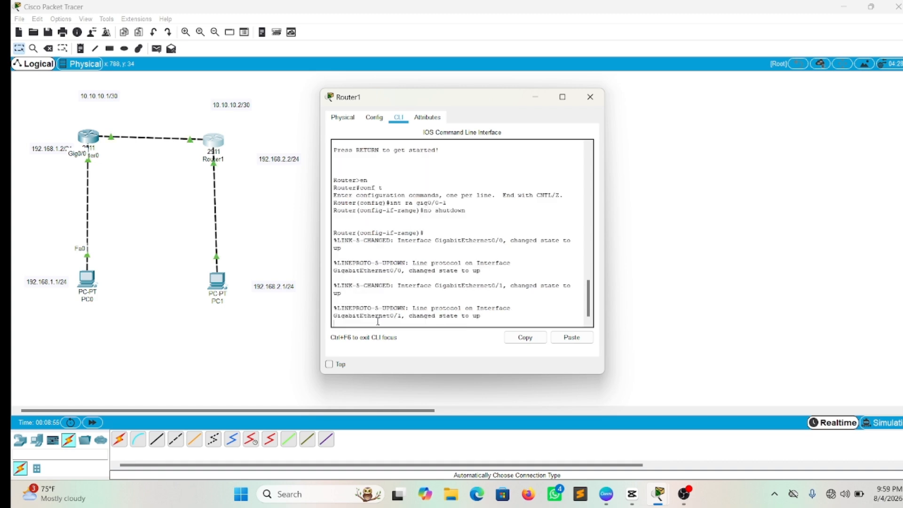
Assign 192.168.1.2 255.255.255.0 to interface gig0/0 in Router2's command line using int gig0/0 and ip add.
click(535, 97)
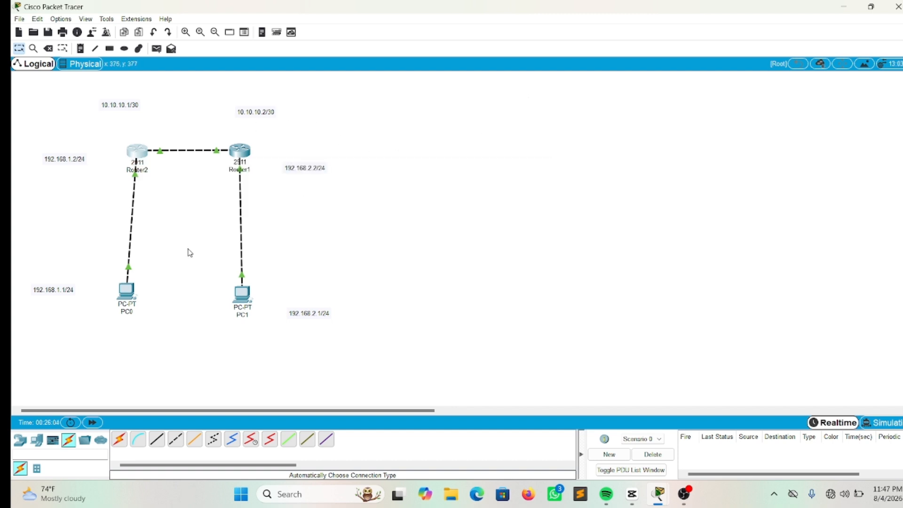
click(138, 160)
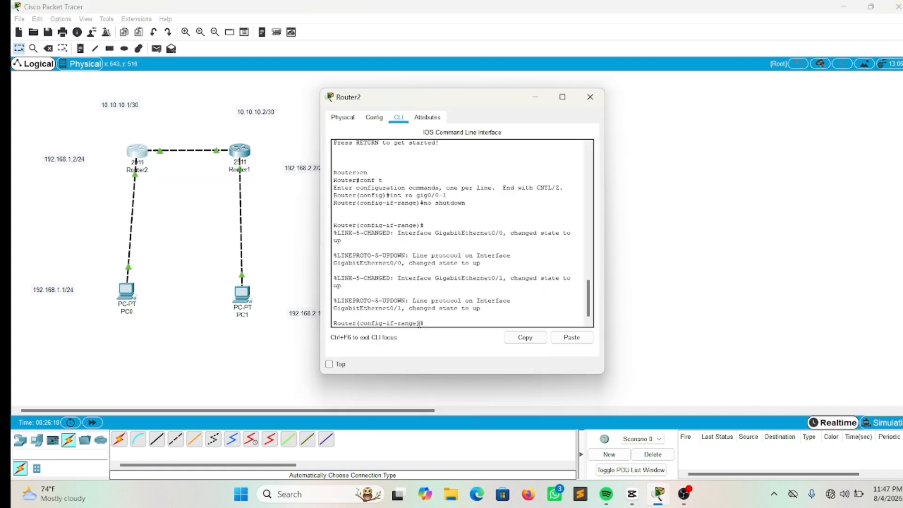
text(int gig0/0)
key(Return)
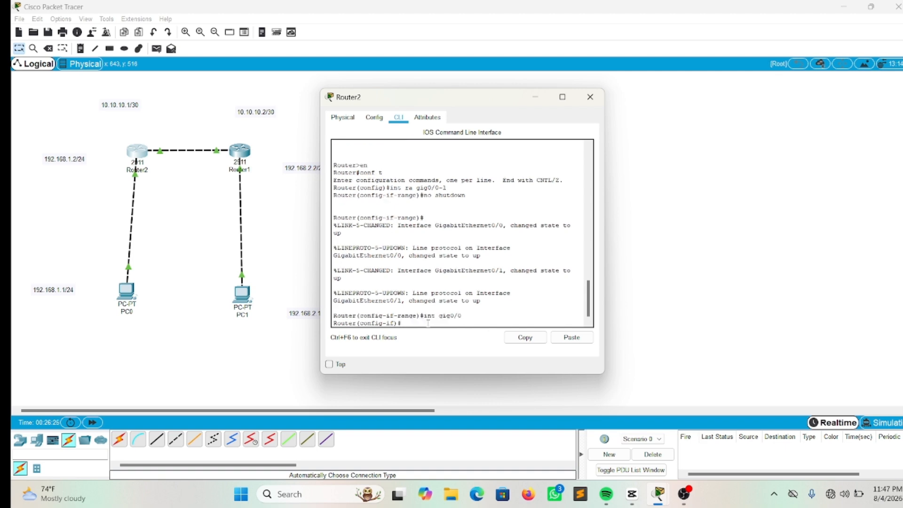
text(ip add 192.168.1.2 255.255.255.0)
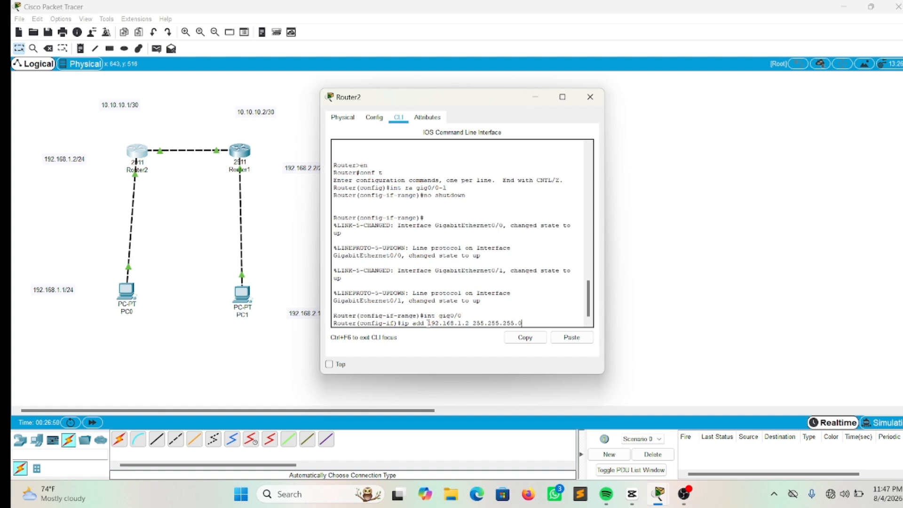
key(Return)
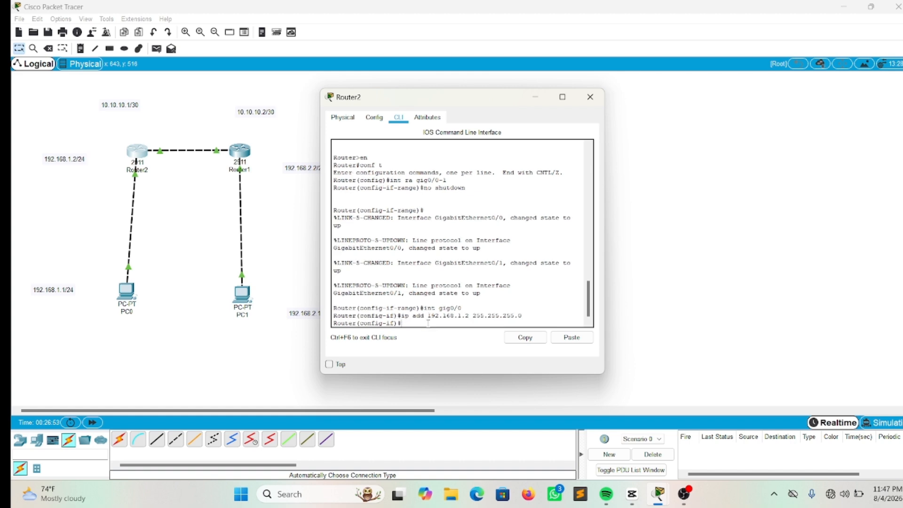
Assign 10.10.10.1 255.255.255.252 to Router2's interface gig0/1 using int gig0/1 and ip add.
text(int gig0/1)
key(Return)
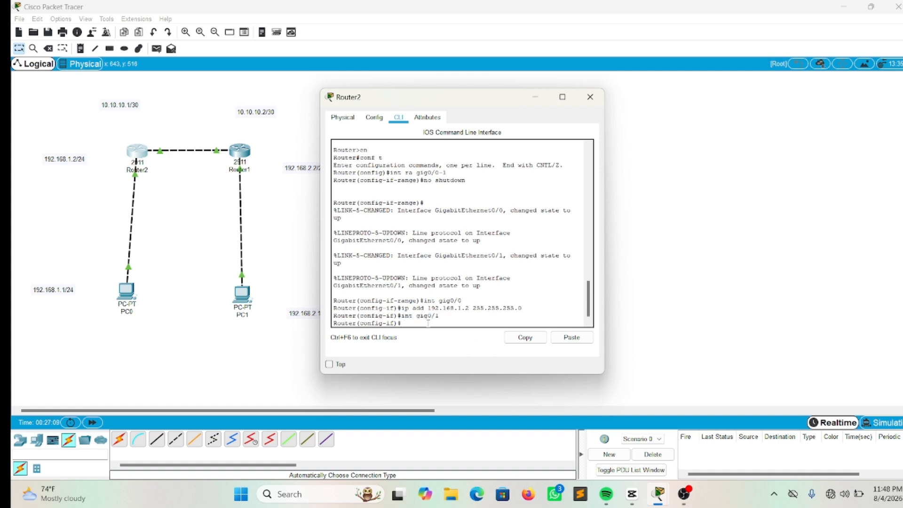
text(ip add 10.10.10.1 255.255.255.252)
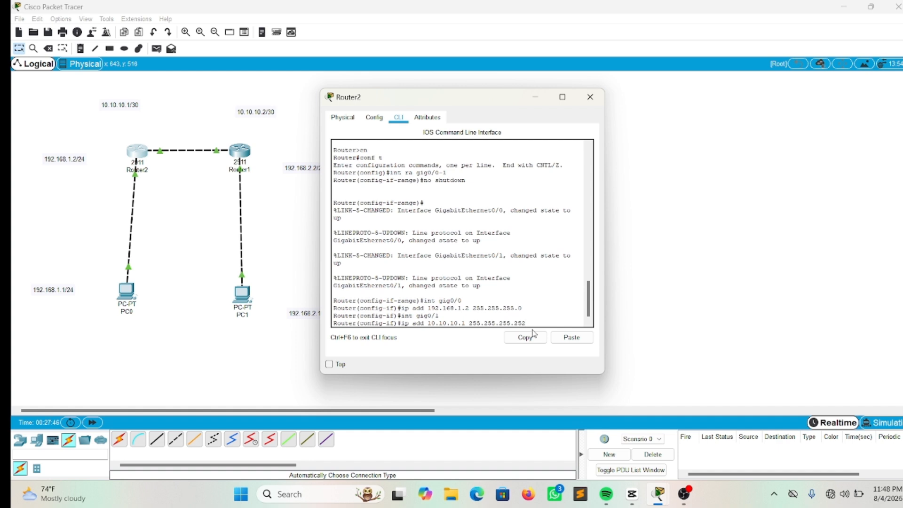
key(Return)
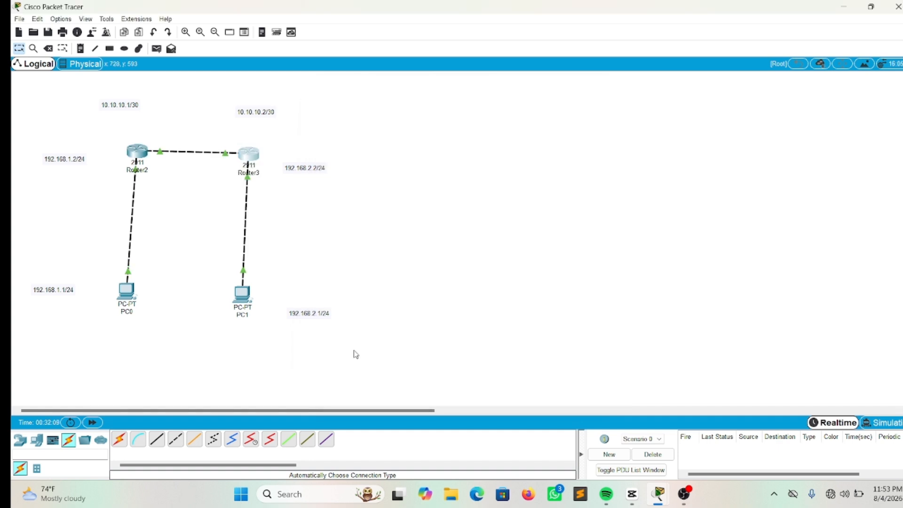
Assign 192.168.2.2 255.255.255.0 to interface gig0/1 in Router3's command line using int gig0/1 and ip add.
click(250, 156)
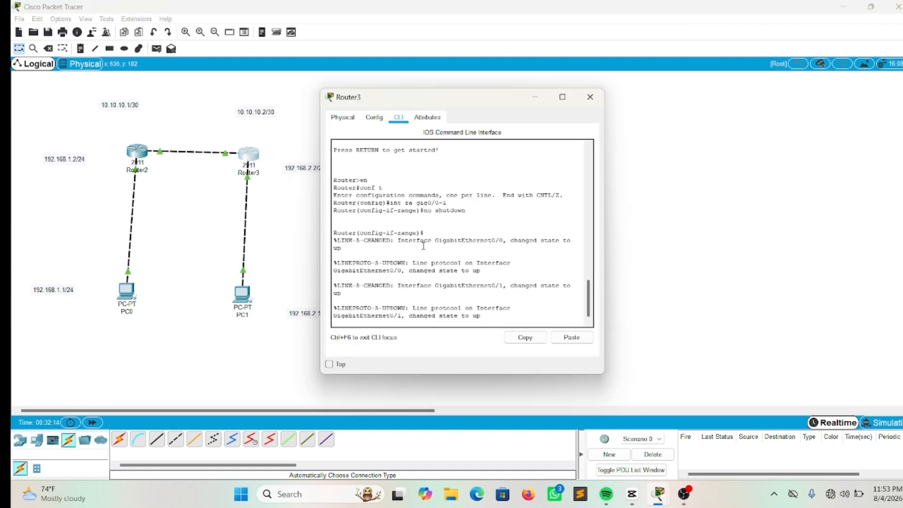
key(Return)
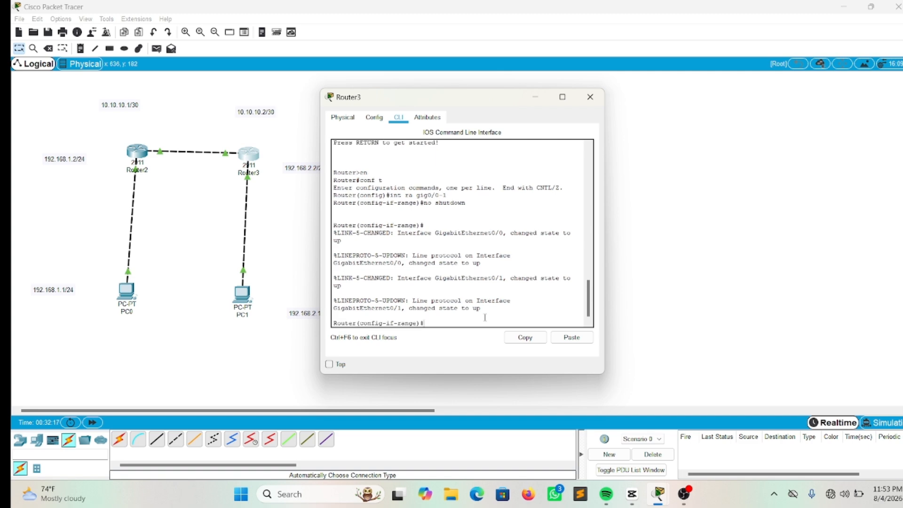
text(in)
text(t gig0/1)
key(Return)
text(ig-if)#ip)
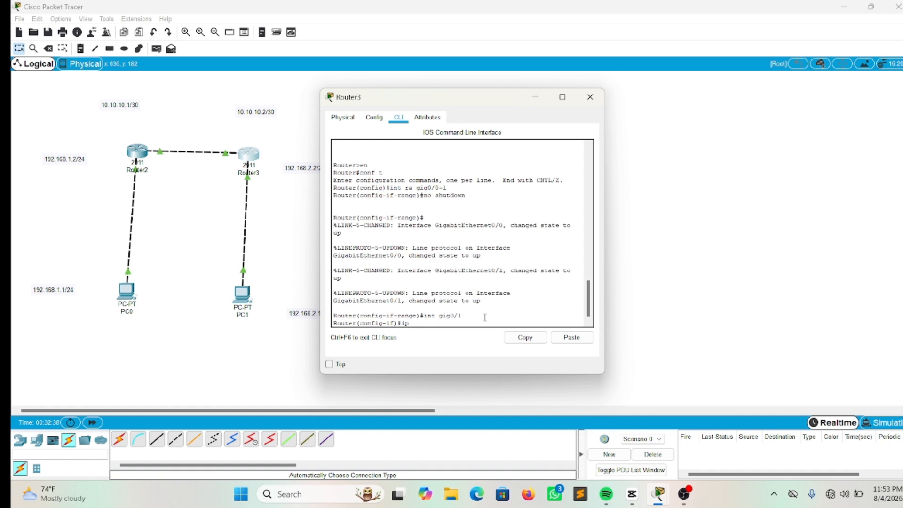
text( add 192.168.2.2 255.255.255.0)
key(Return)
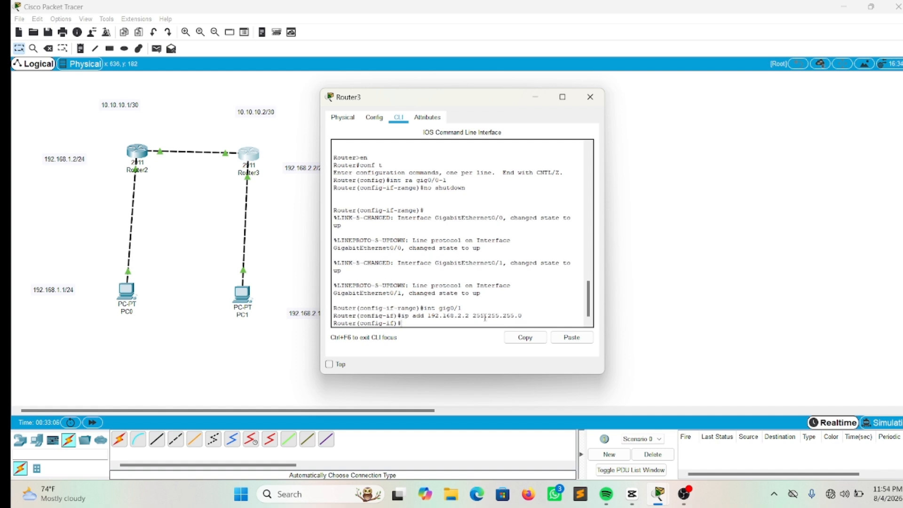
Assign 10.10.10.2 255.255.255.252 to Router3's interface gig0/0 with ip add and put its window away.
text(int gig0/0)
key(Return)
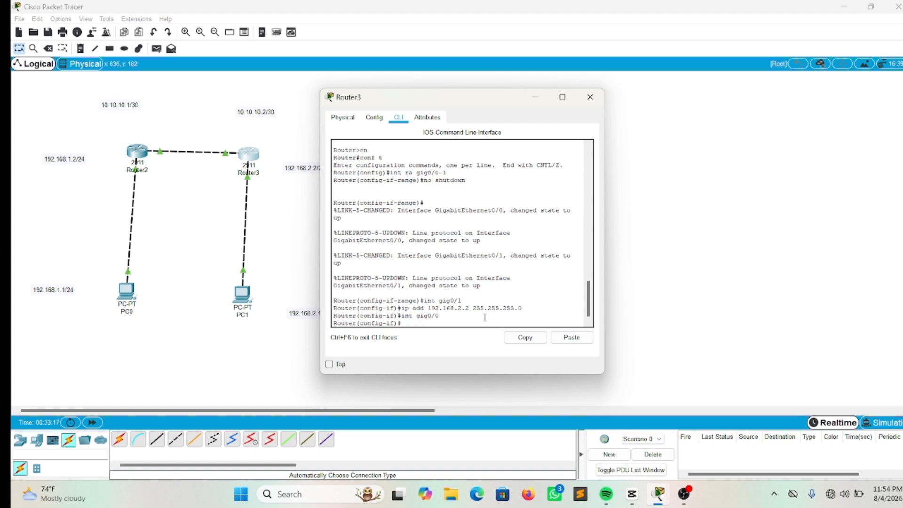
text(ip add 10.10)
text(.10.2 255.255.255)
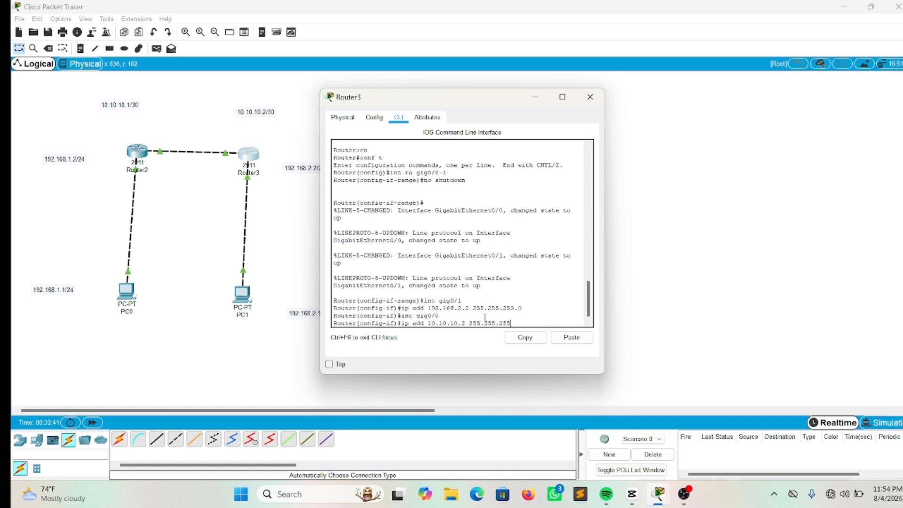
text(.252)
key(Return)
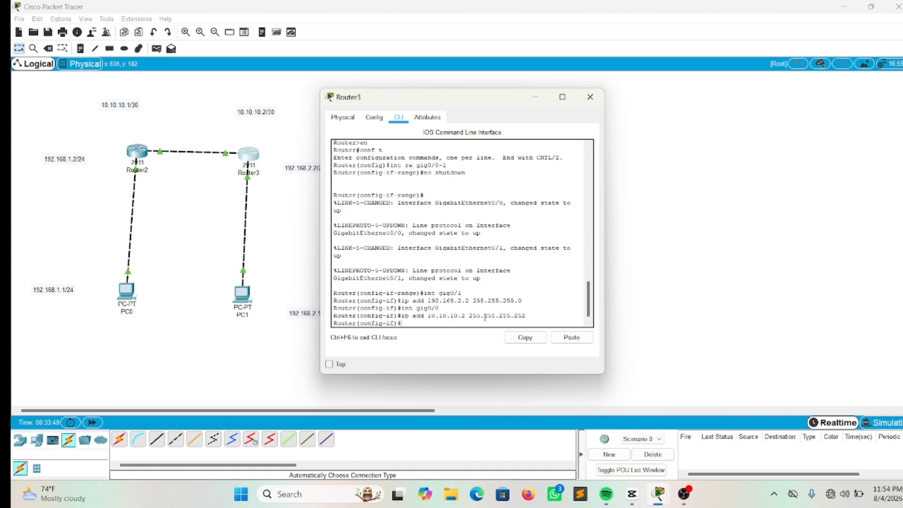
click(530, 100)
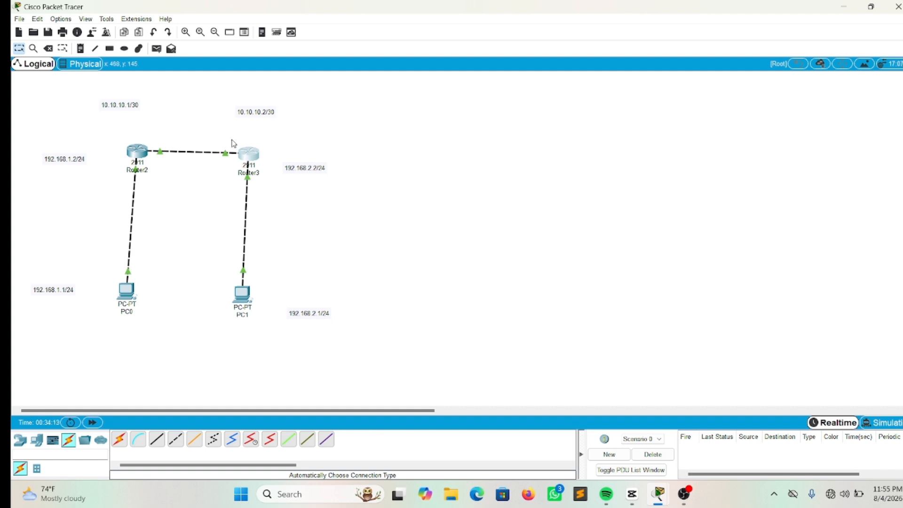
Display Router2's routing table from its command line with do sh ip route.
click(139, 161)
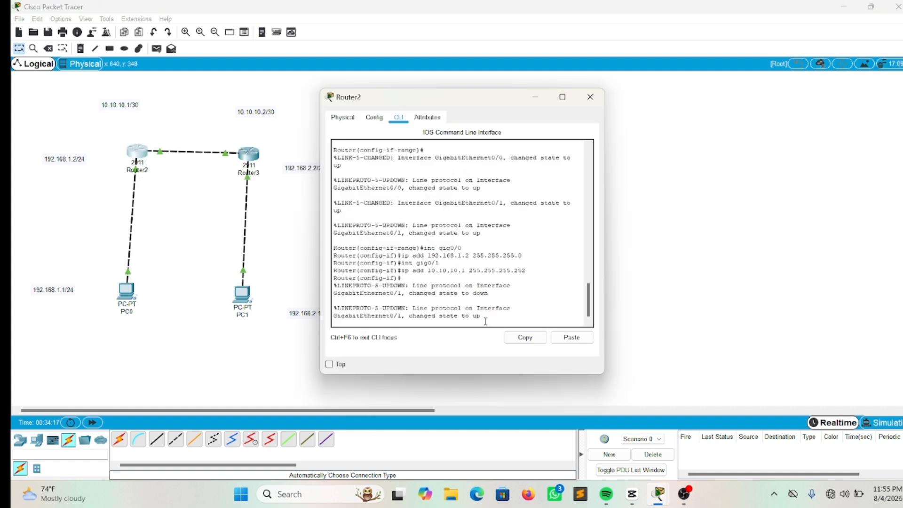
drag(486, 318, 478, 310)
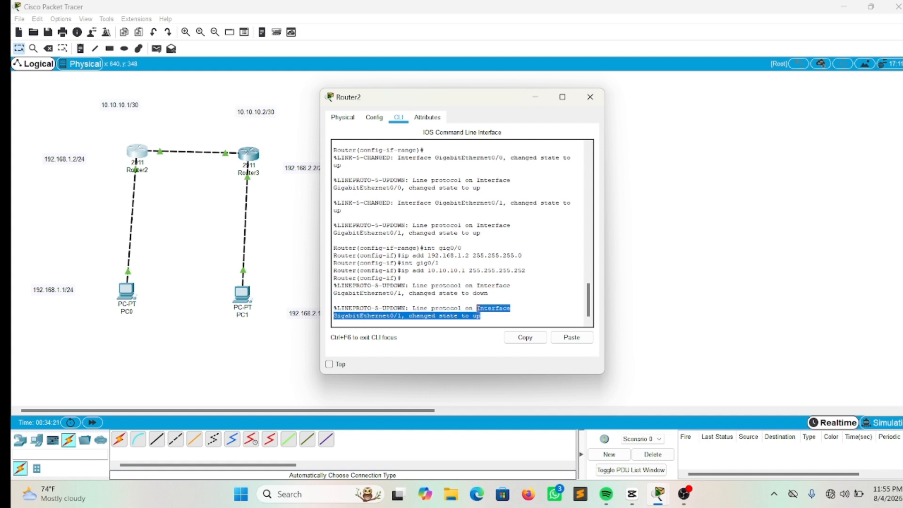
click(485, 313)
key(Return)
text(do)
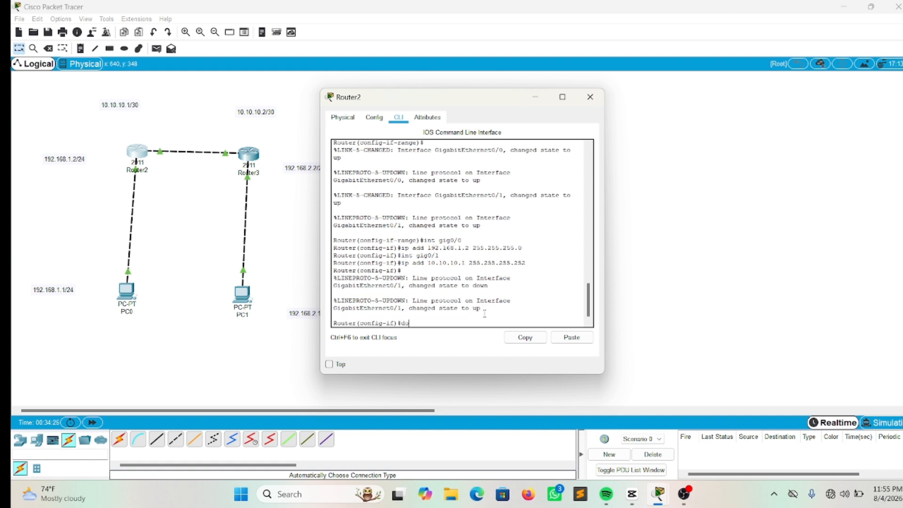
text( sh ip route)
key(Return)
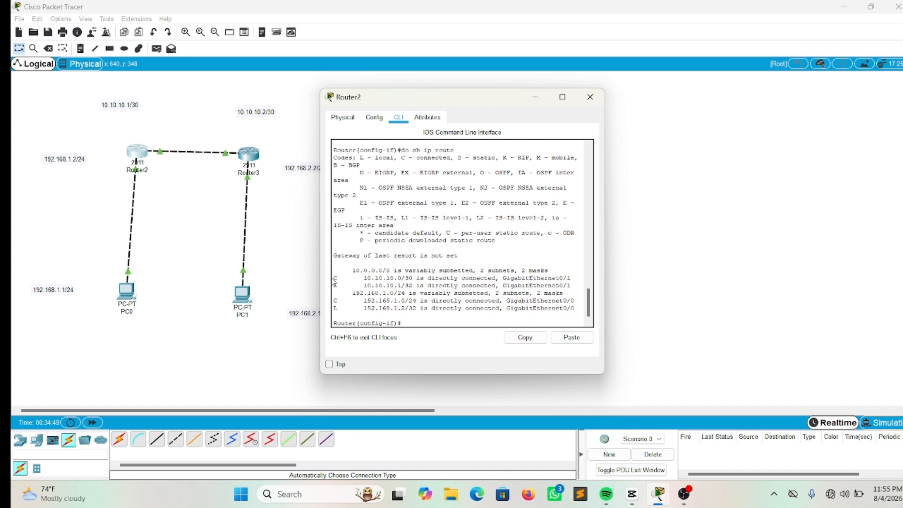
Compare the C and L entries in Router2's routing table with the code legend, including the 10.10.10.x routes, and close the window.
drag(333, 278, 338, 279)
drag(398, 157, 450, 160)
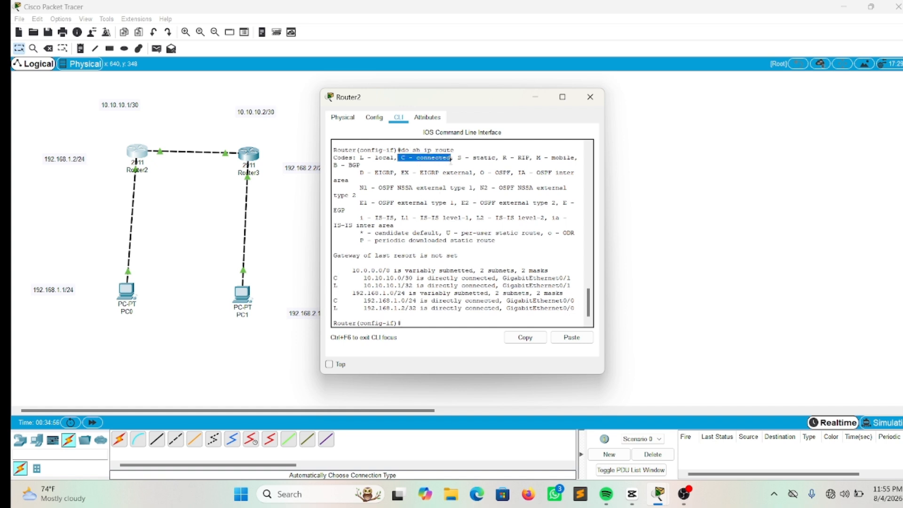
drag(334, 286, 337, 286)
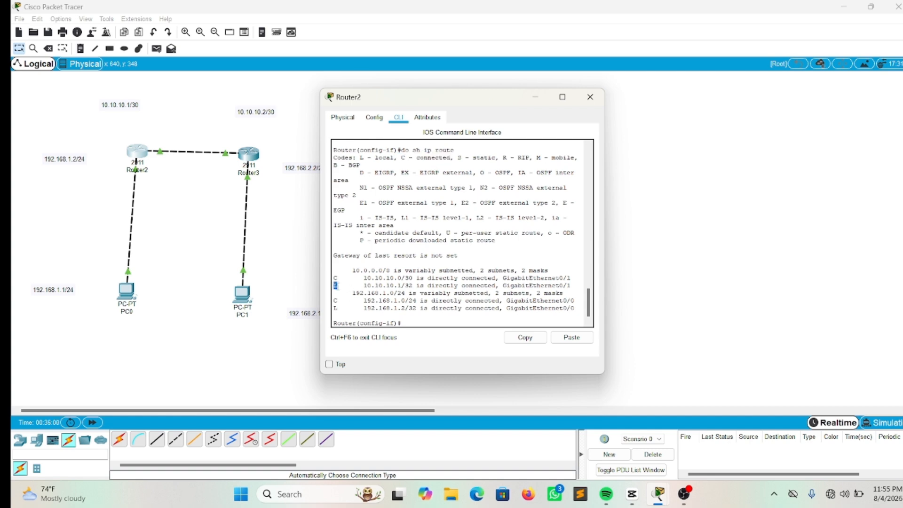
drag(360, 158, 395, 158)
click(333, 276)
drag(333, 277, 414, 279)
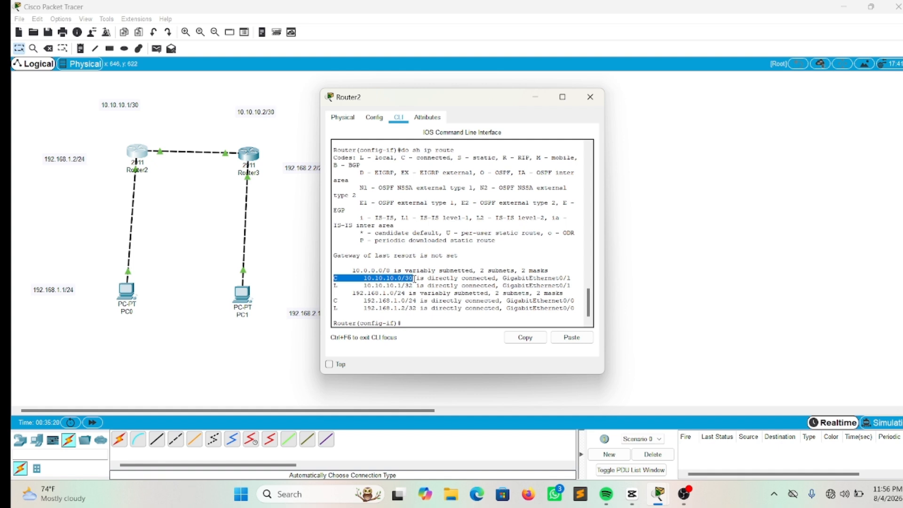
drag(335, 286, 416, 285)
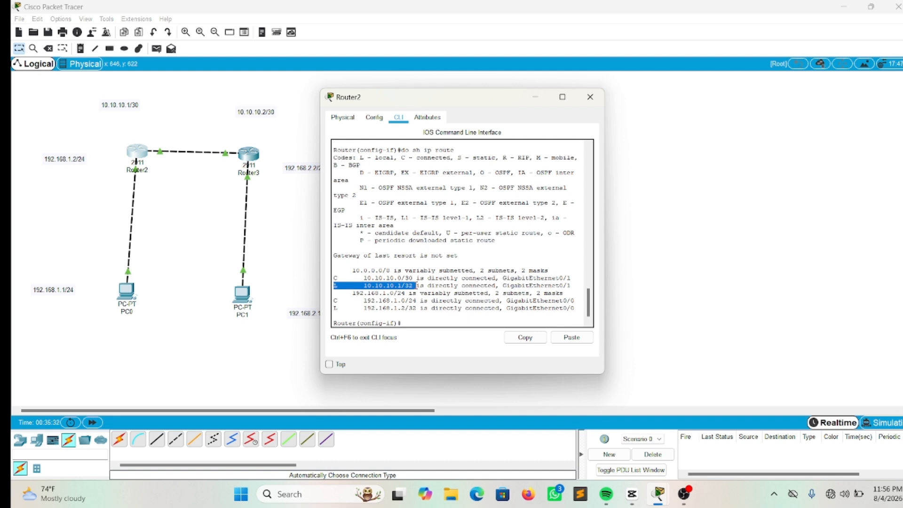
click(590, 96)
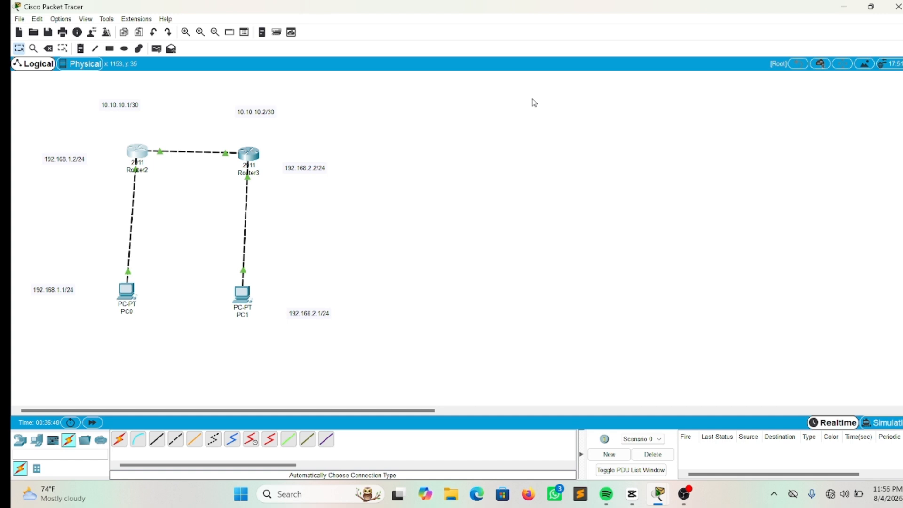
Send a simple PDU from PC0 to PC1 to test connectivity between the two networks.
click(156, 48)
click(126, 290)
click(242, 297)
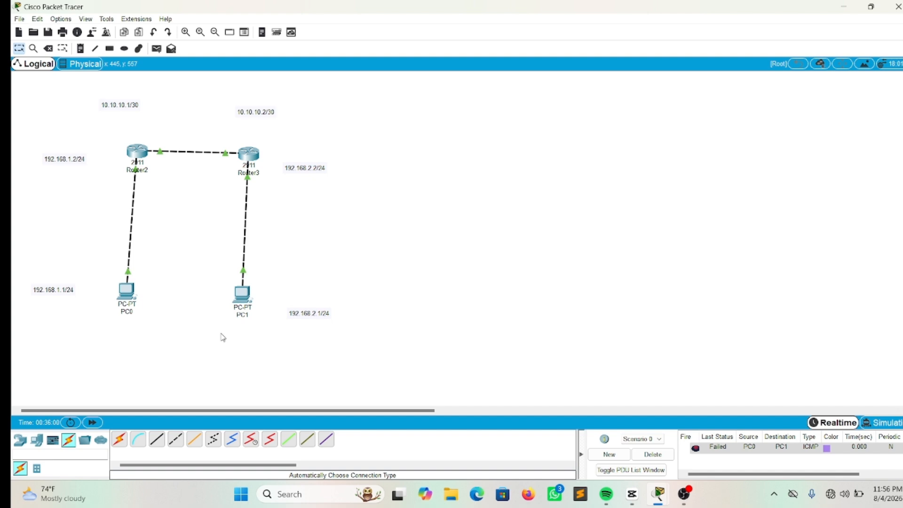
Leave interface configuration on Router2 with ex and add the static route ip route 192.168.2.0 255.255.255.0 10.10.10.2.
click(137, 151)
click(412, 325)
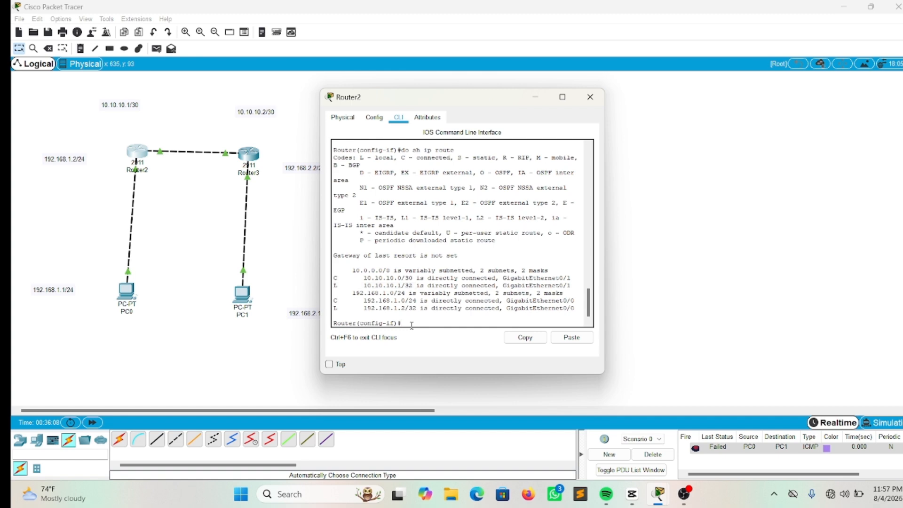
text(ex)
key(Return)
text(ip)
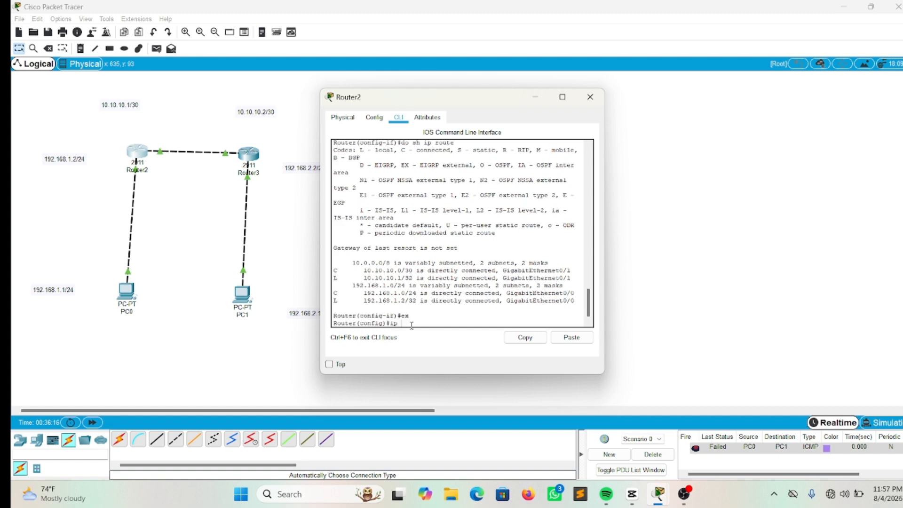
text( route 192.168.2.0 255.255.255.0)
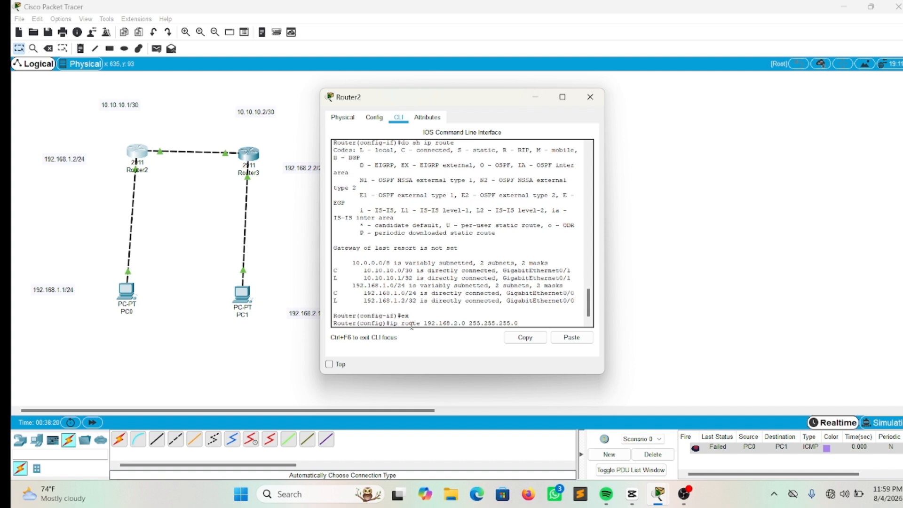
text(10.10.10.2)
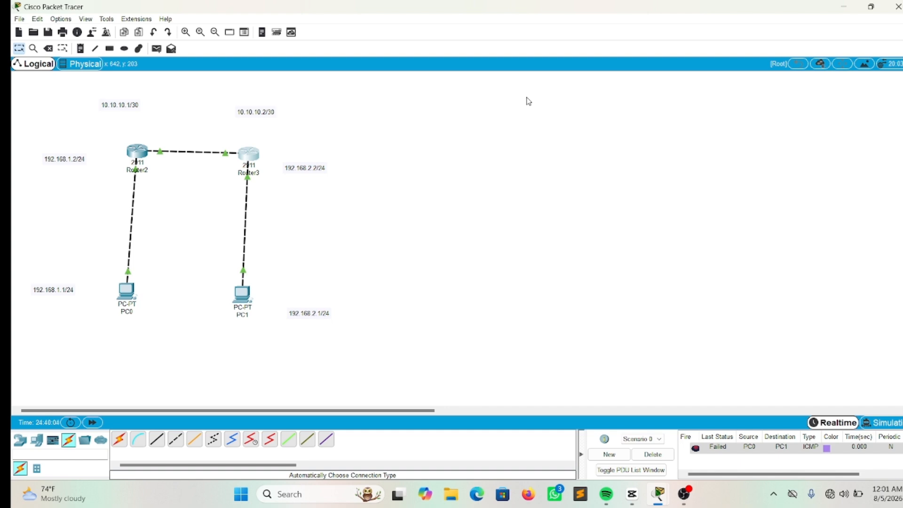
Add the static route ip route 192.168.1.0 255.255.255.0 10.10.10.1 on Router3 and put its window away.
click(245, 163)
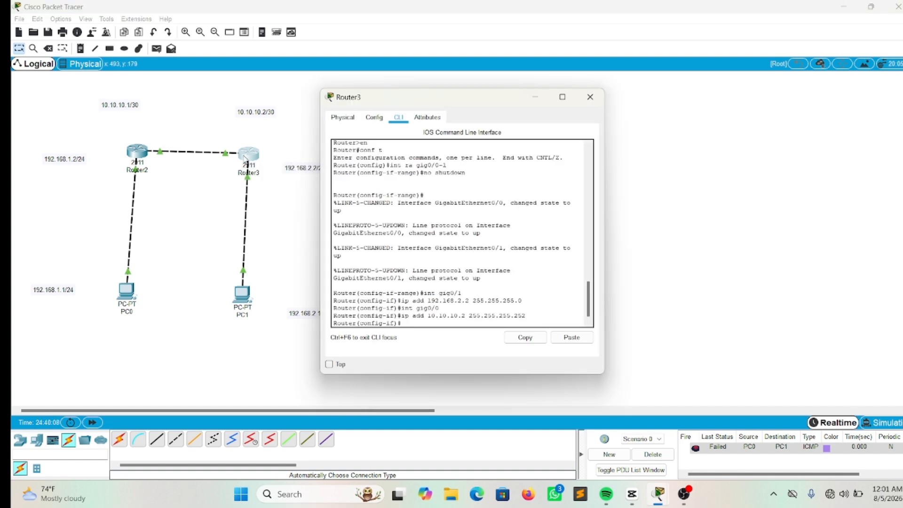
text(ip route 192.168.1.0 255.255.255)
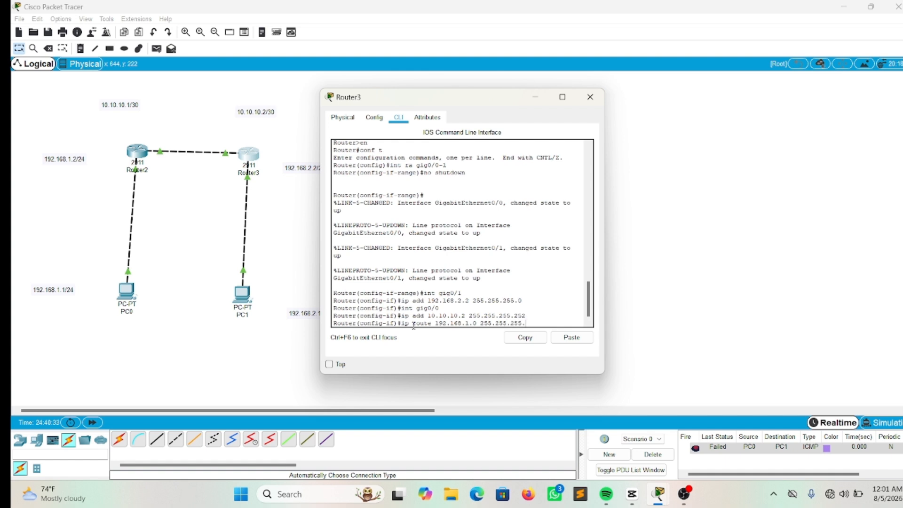
text(.0 10)
text(.10)
text(.10.)
text(1)
text(1)
key(Return)
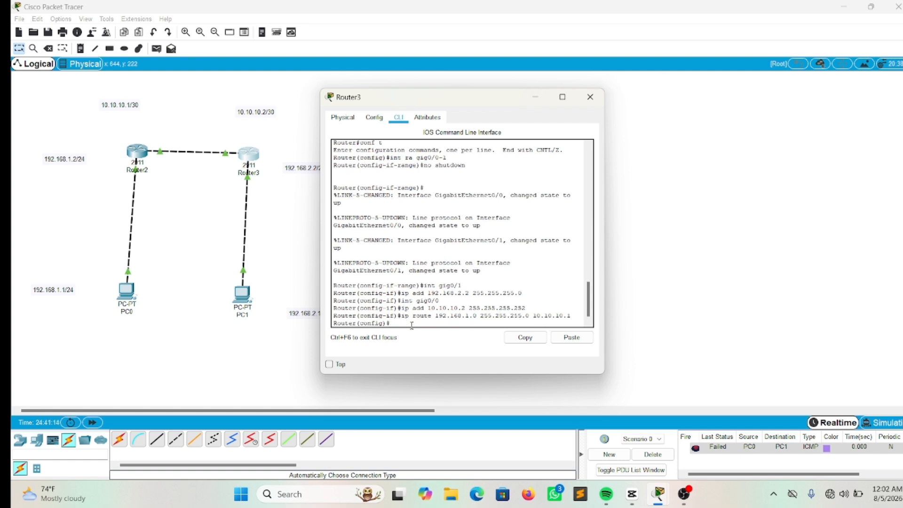
click(535, 97)
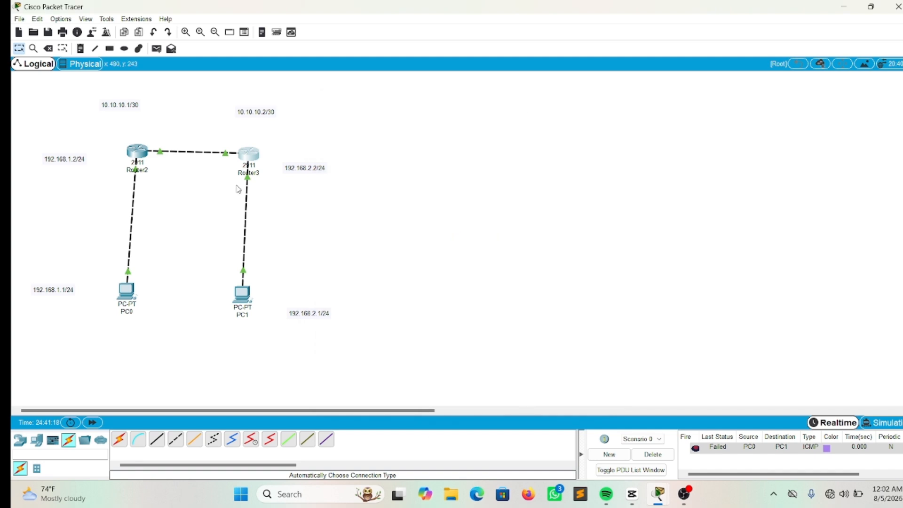
mouse_move(260, 166)
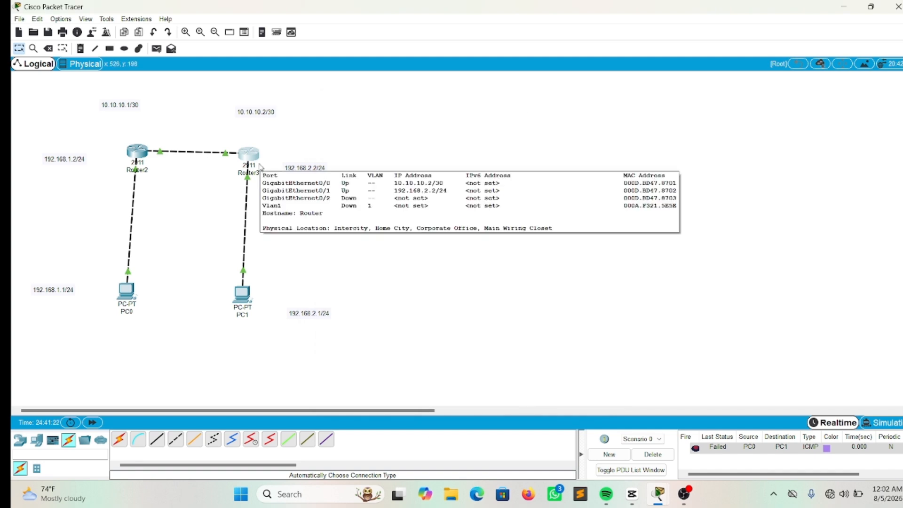
Display Router3's routing table with the command do sh ip route.
click(137, 151)
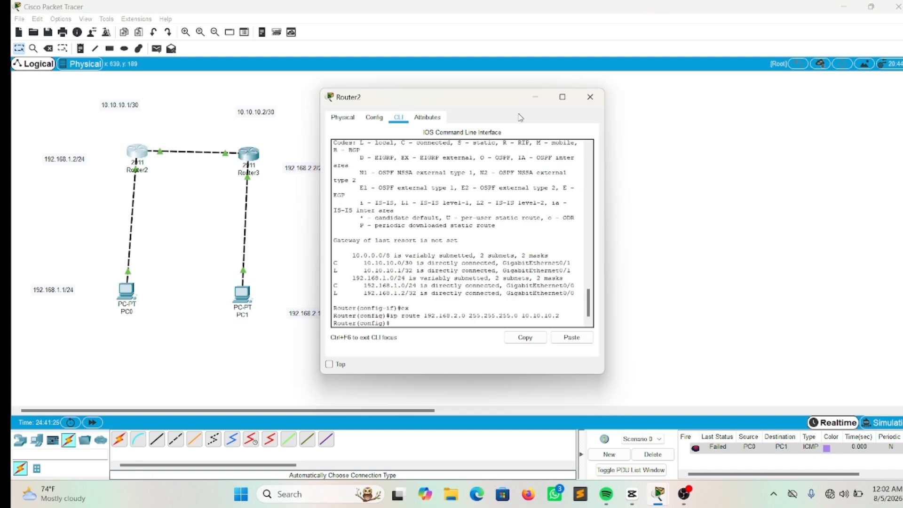
click(536, 97)
click(249, 154)
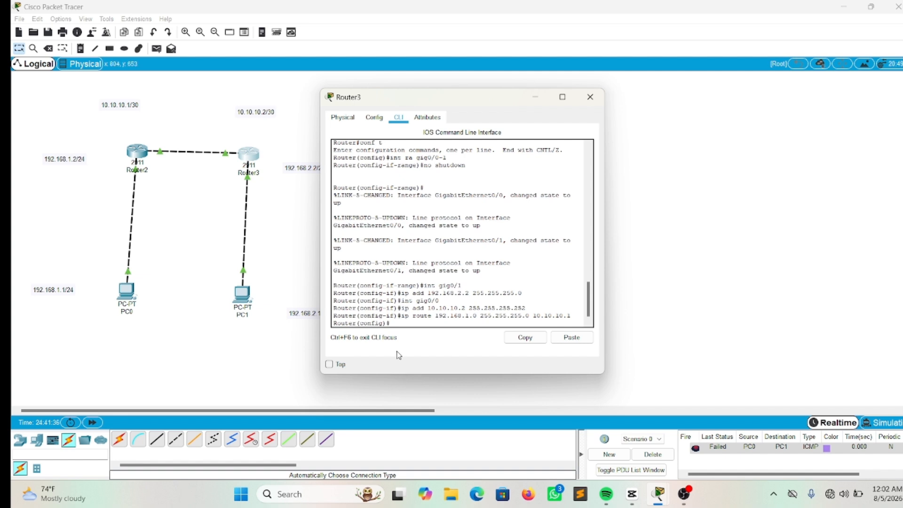
text(do sh ip route)
key(Return)
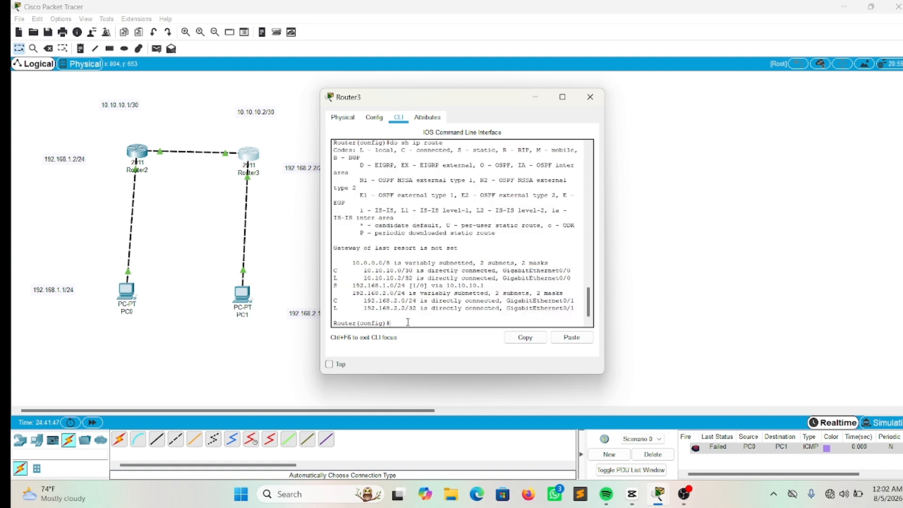
Compare the S entry for 192.168.1.0/24 in Router3's routing table with the code legend and put the window away.
double_click(336, 285)
drag(458, 150, 495, 149)
drag(355, 283, 530, 291)
click(531, 291)
drag(351, 286, 486, 293)
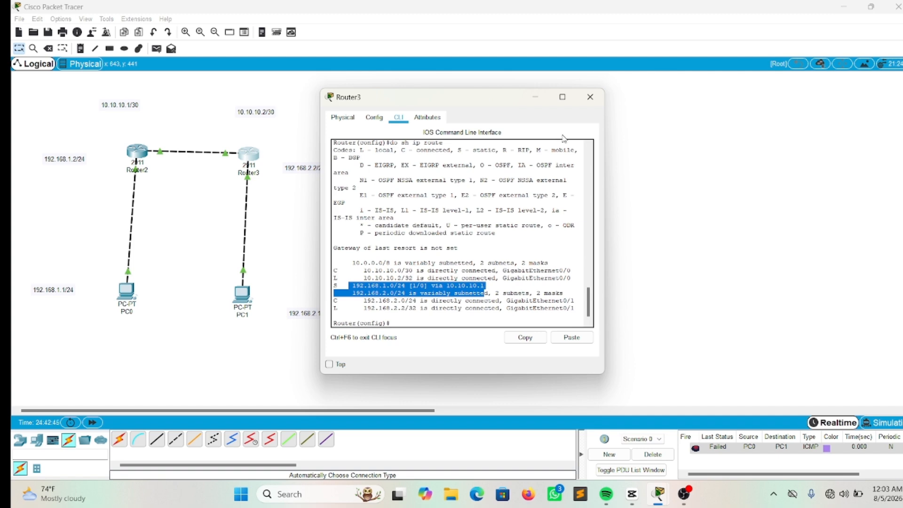
click(535, 97)
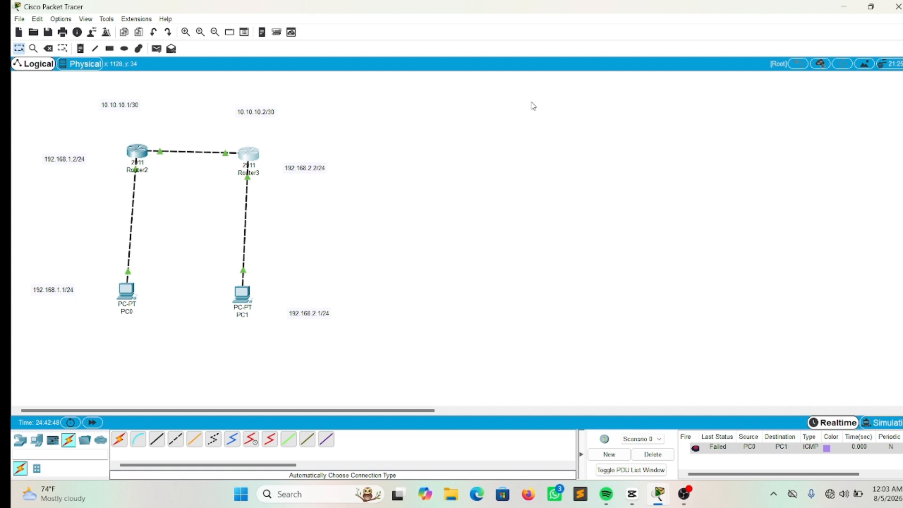
Display Router2's routing table with do sh ip route, examine its static entry for 192.168.2.0/24, and put the window away.
click(130, 151)
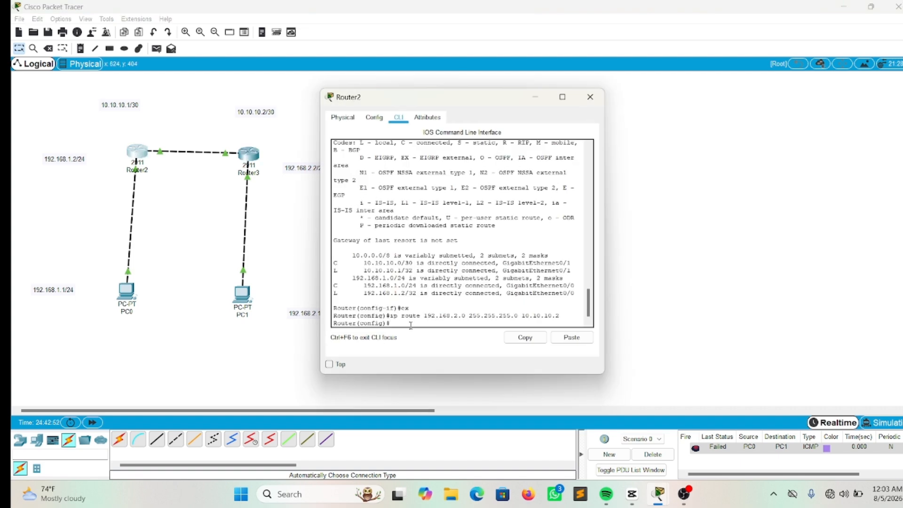
text(do sh ip route)
key(Return)
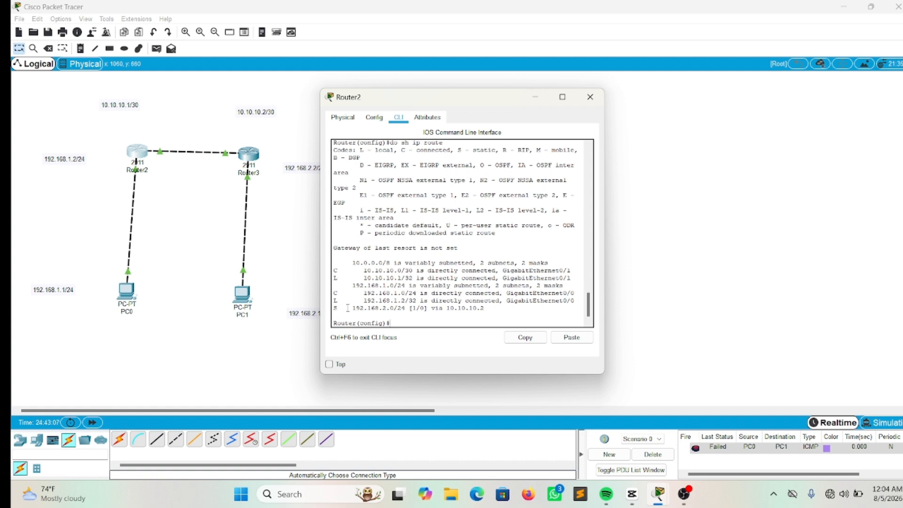
drag(349, 308, 475, 315)
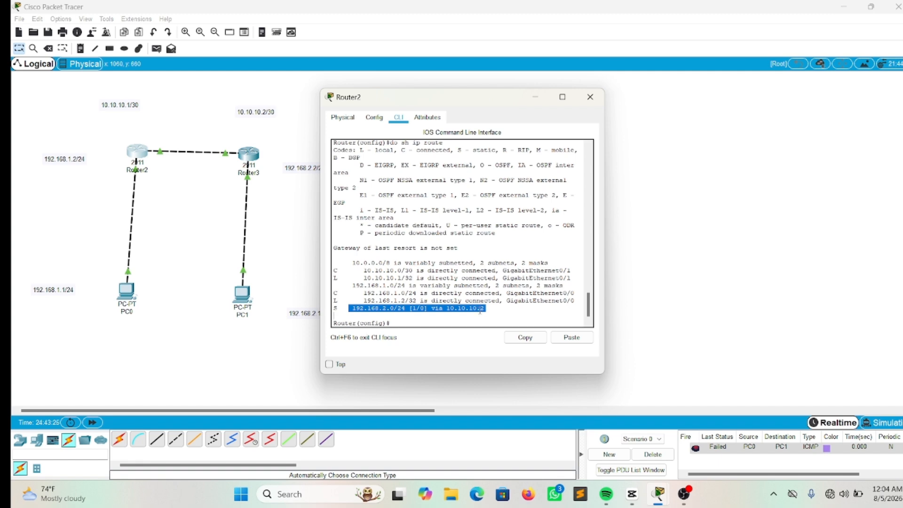
click(526, 95)
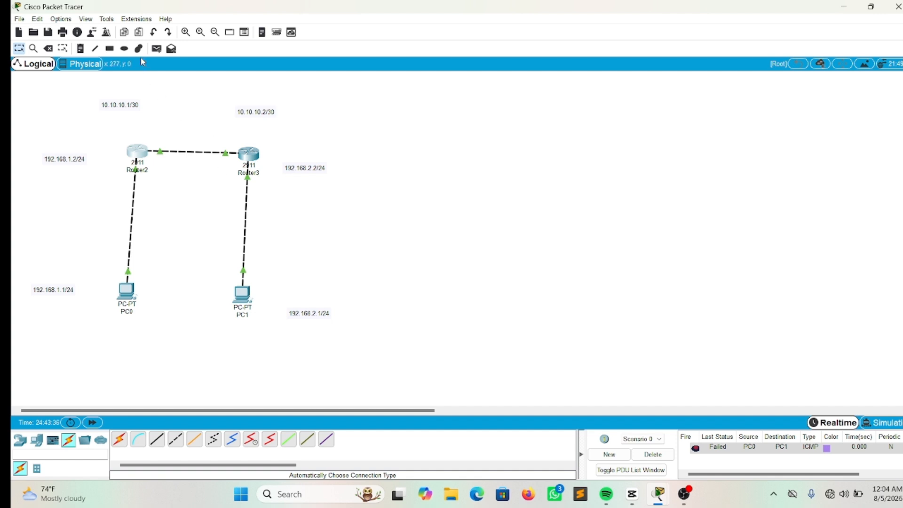
Send another simple PDU from PC0 to PC1 and fire that new PDU again.
click(156, 48)
click(124, 303)
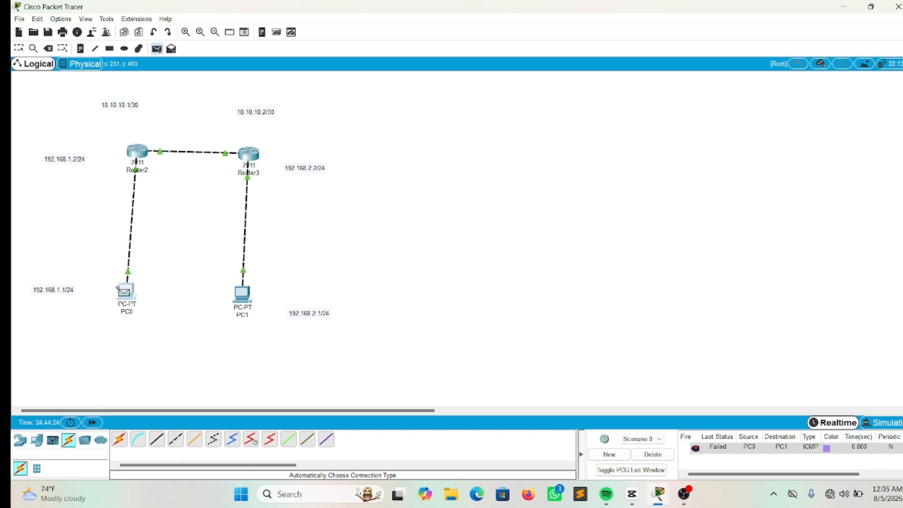
click(242, 301)
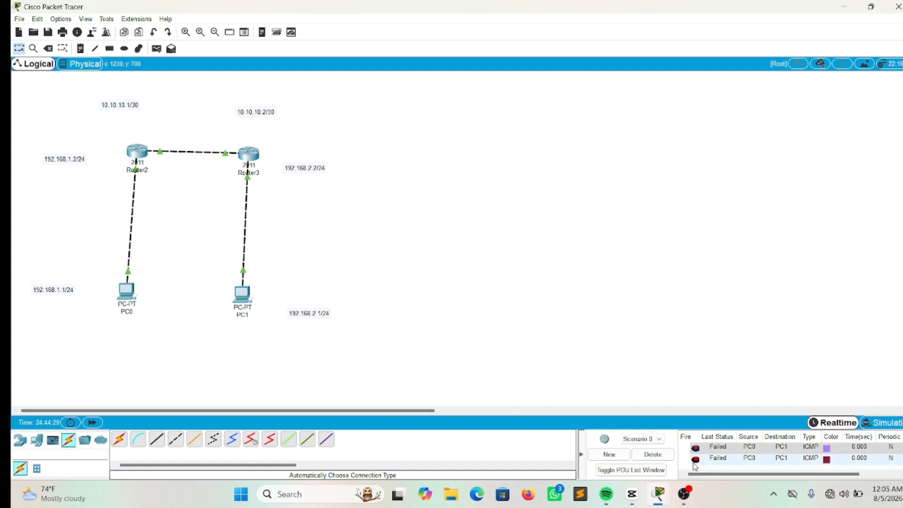
click(695, 462)
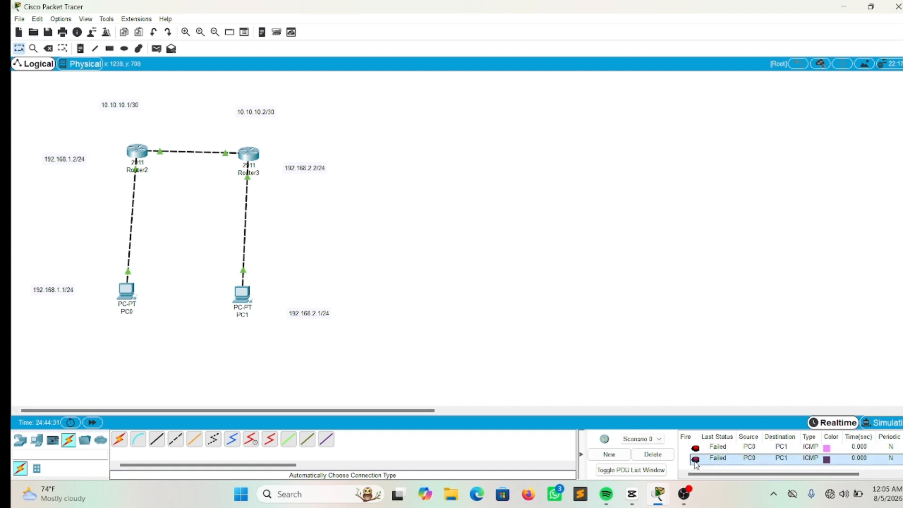
double_click(696, 460)
Send a simple PDU in the reverse direction from PC1 to PC0 and check its status in the PDU list.
click(156, 48)
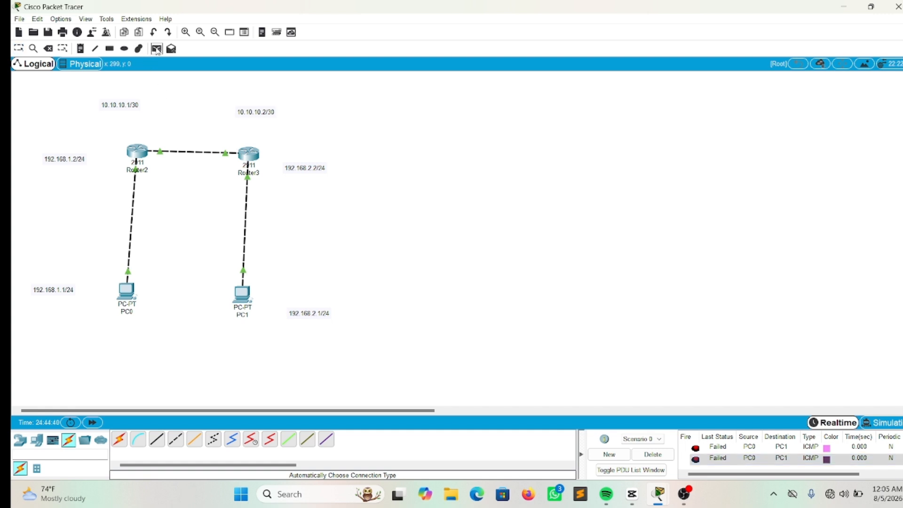
click(235, 286)
click(123, 289)
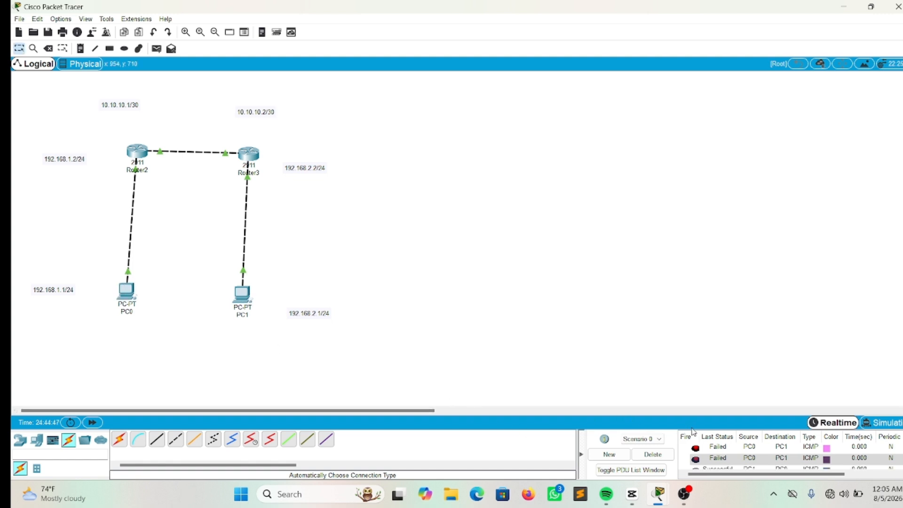
scroll(703, 459, down, 1)
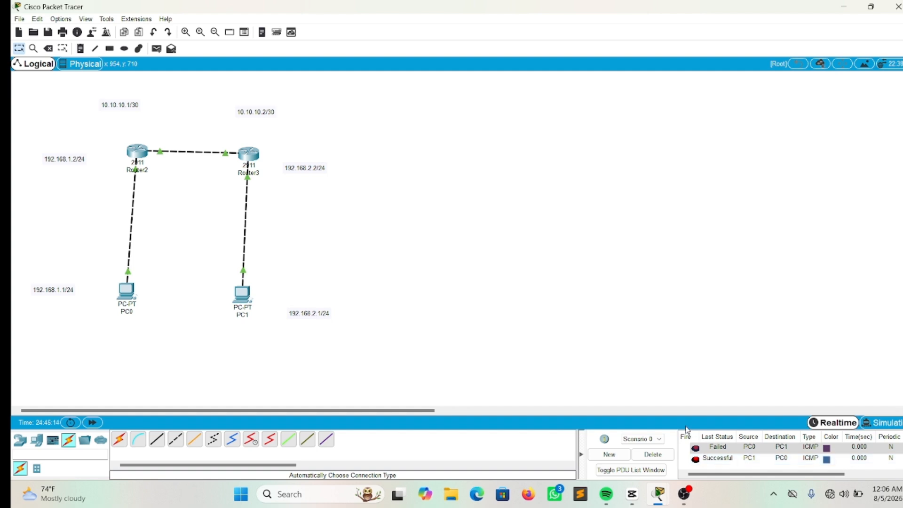
click(685, 494)
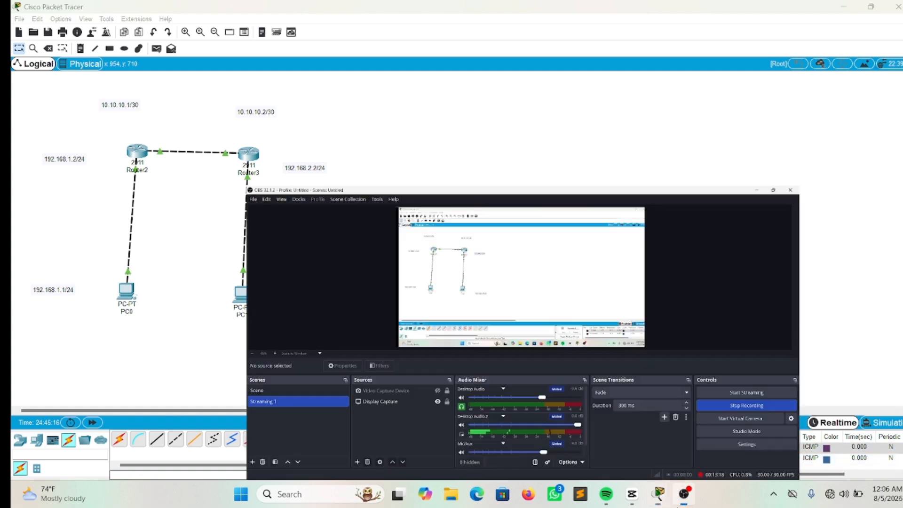
click(828, 358)
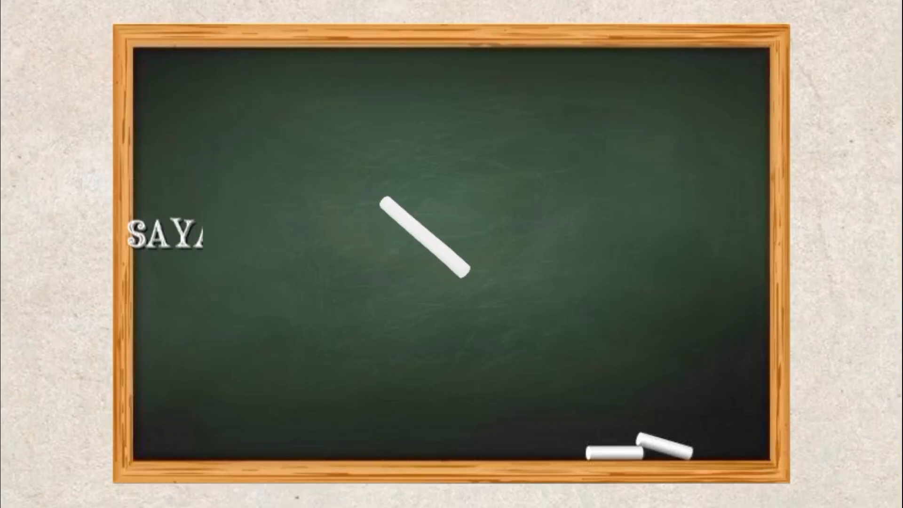